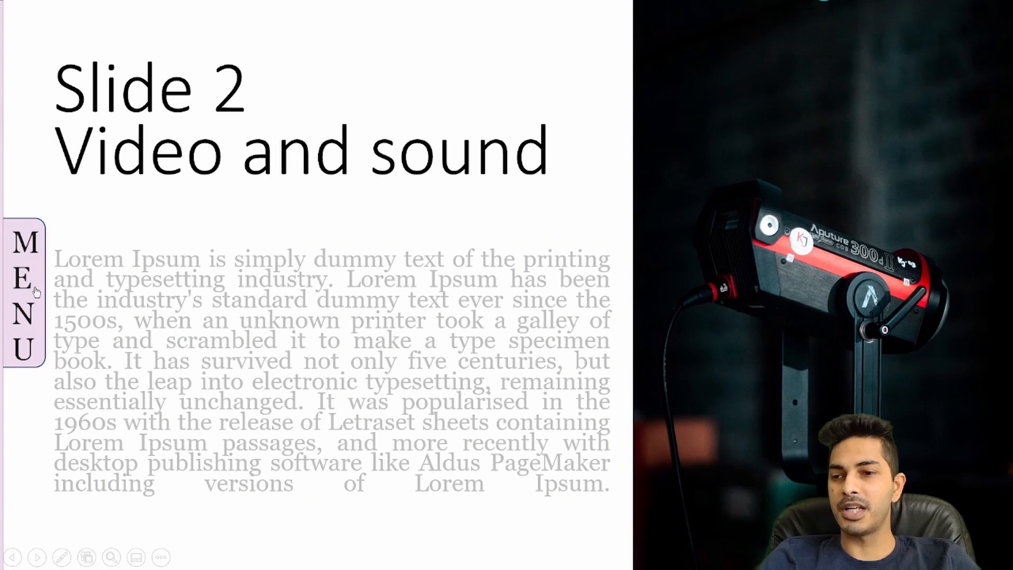
Demonstrate the slide-out table of contents by visiting Slide 4, Slide 5 and Slide 3, and collapse the menu with its back arrow
click(35, 289)
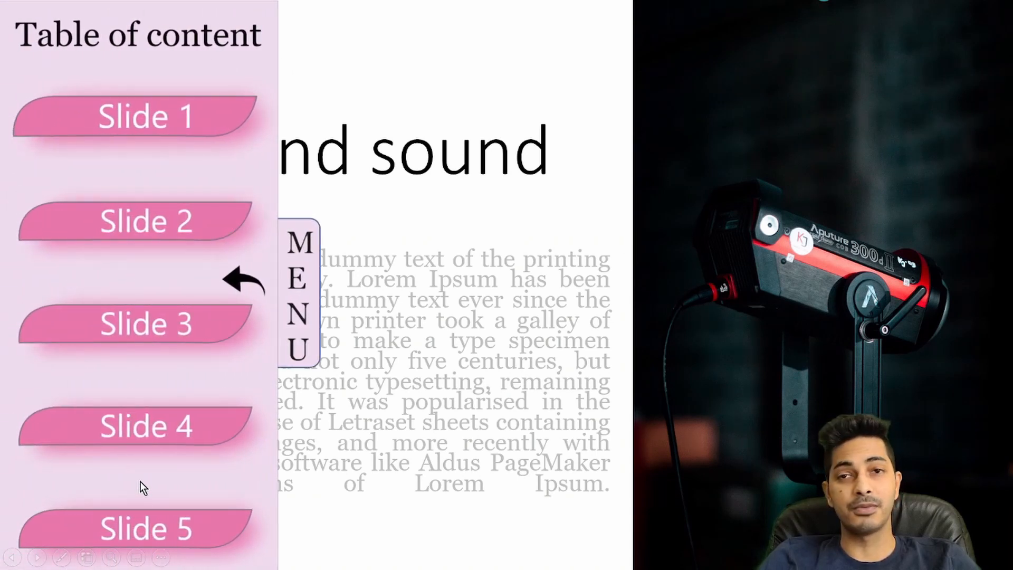
click(145, 429)
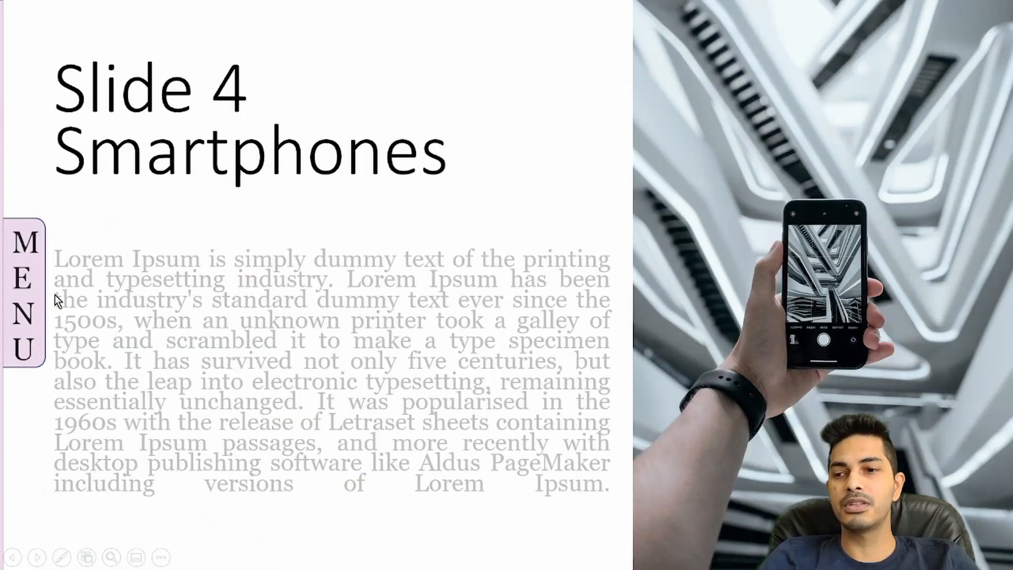
click(20, 279)
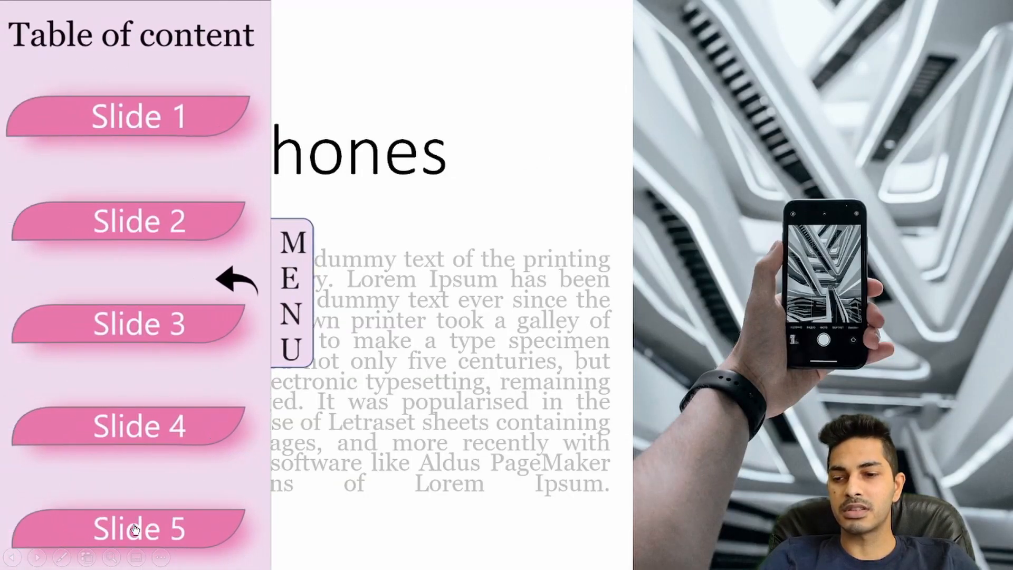
click(134, 524)
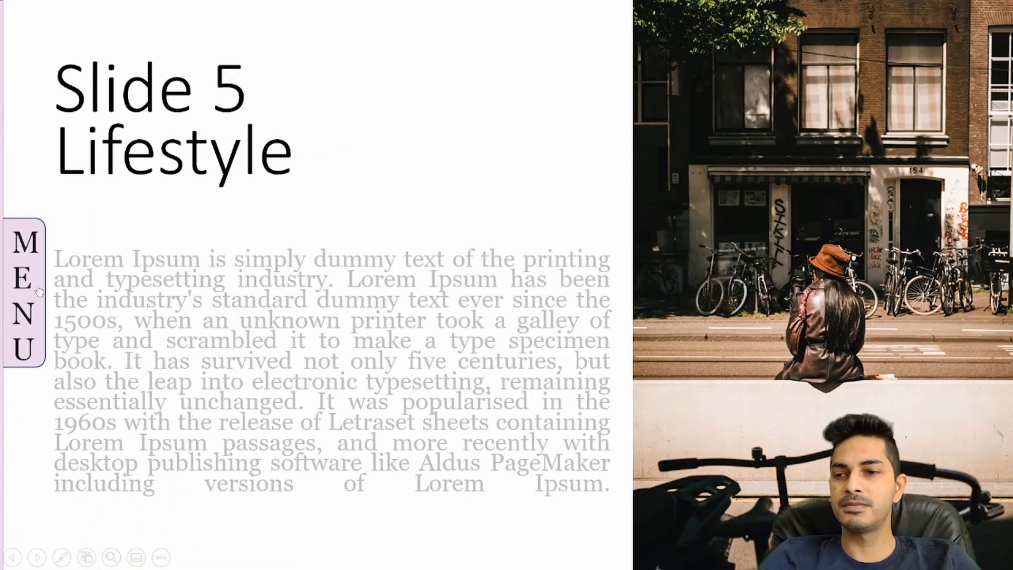
click(39, 291)
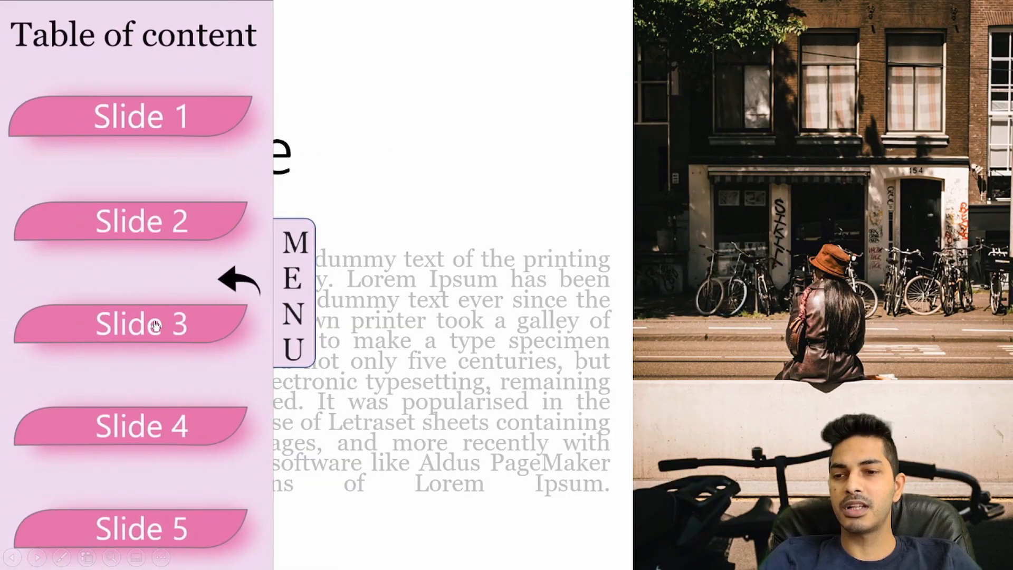
click(155, 324)
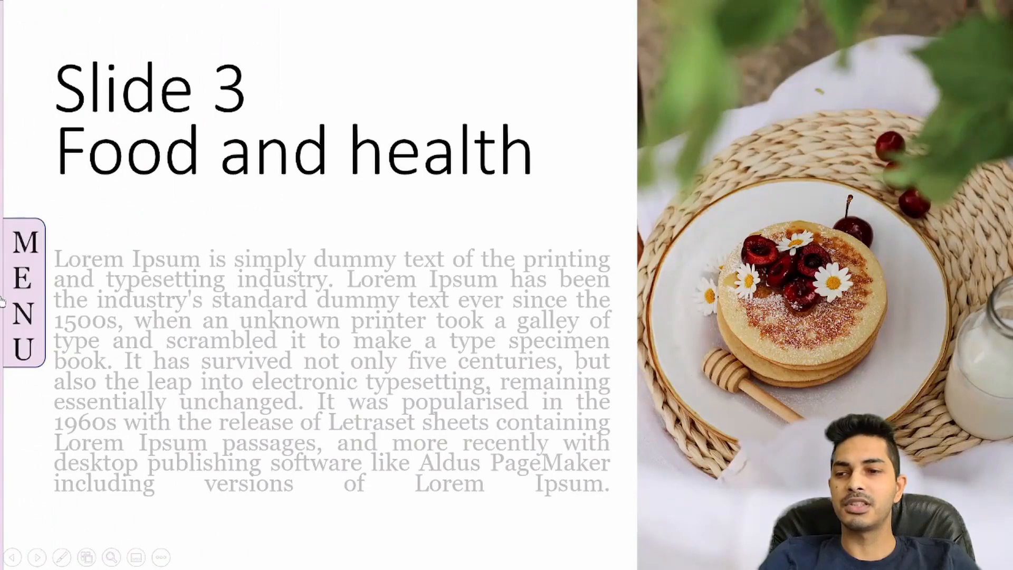
click(38, 288)
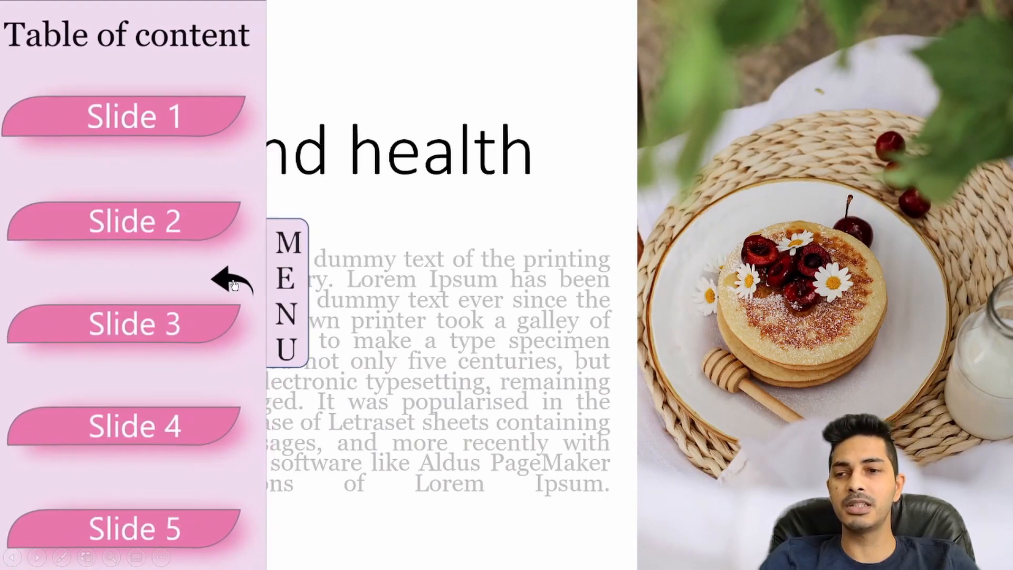
click(233, 284)
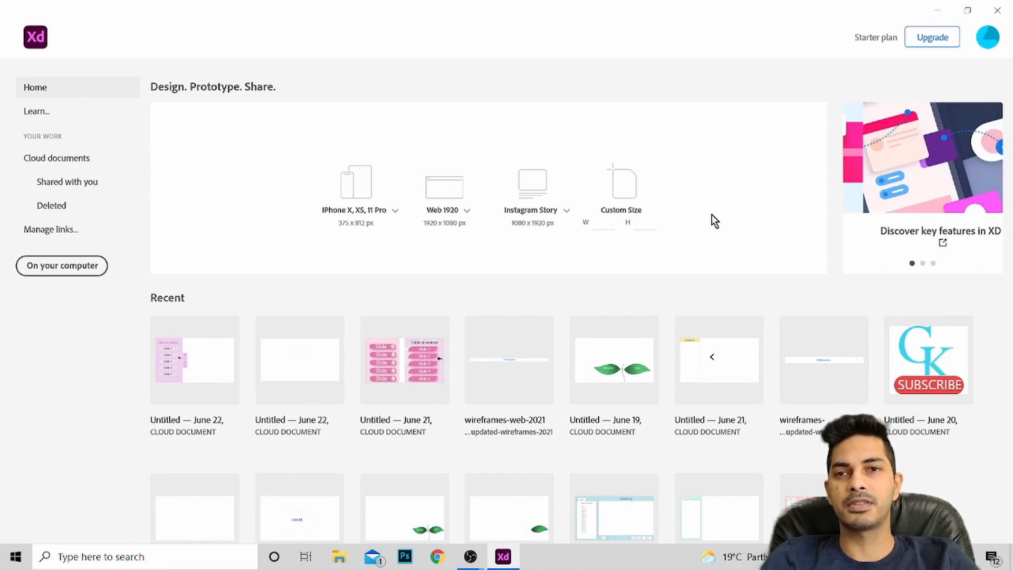
Create a Web 1920 artboard and draw a full-height rectangle 540 px wide and 1080 px tall along its left edge
click(438, 191)
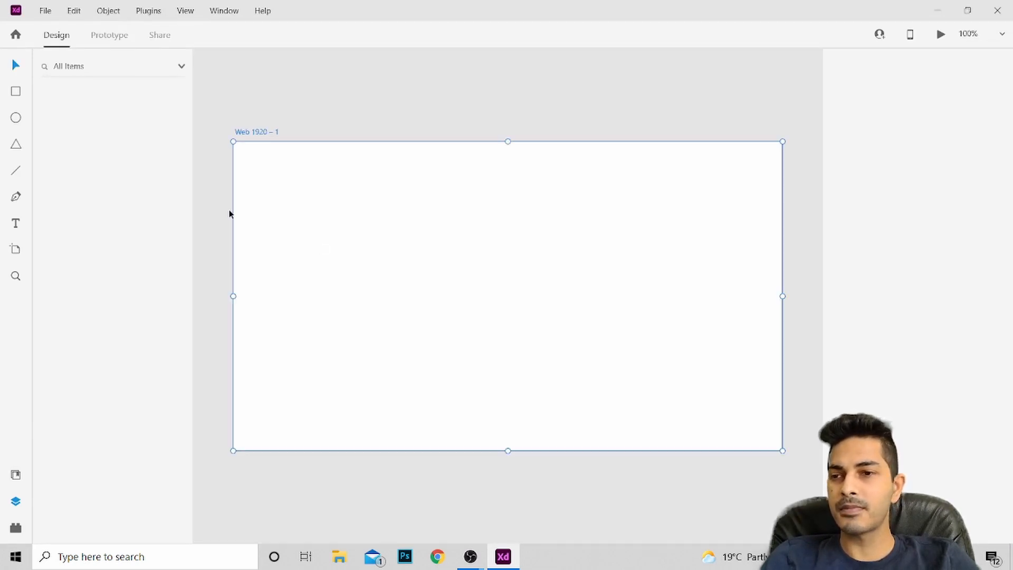
click(16, 90)
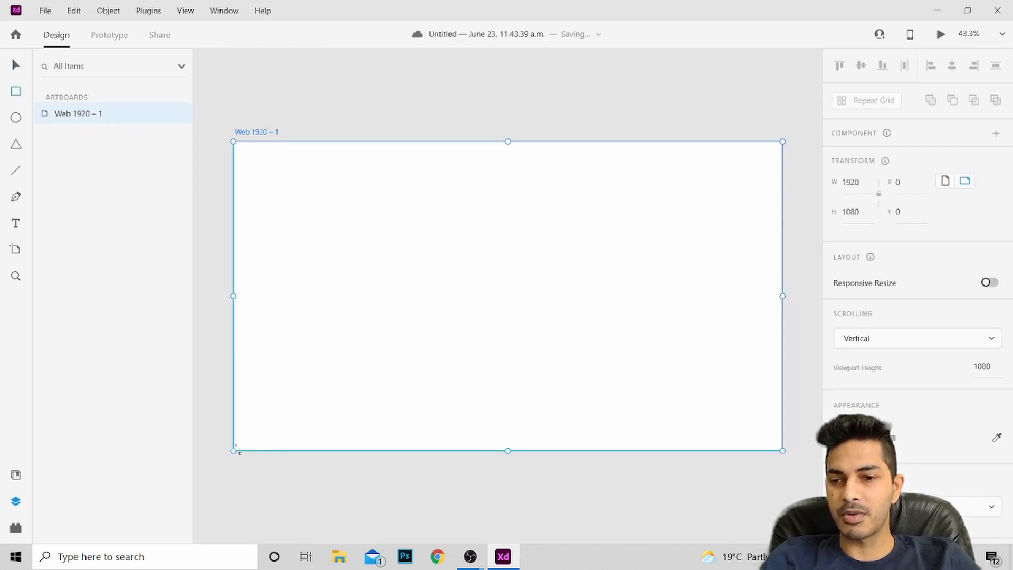
drag(234, 450, 389, 143)
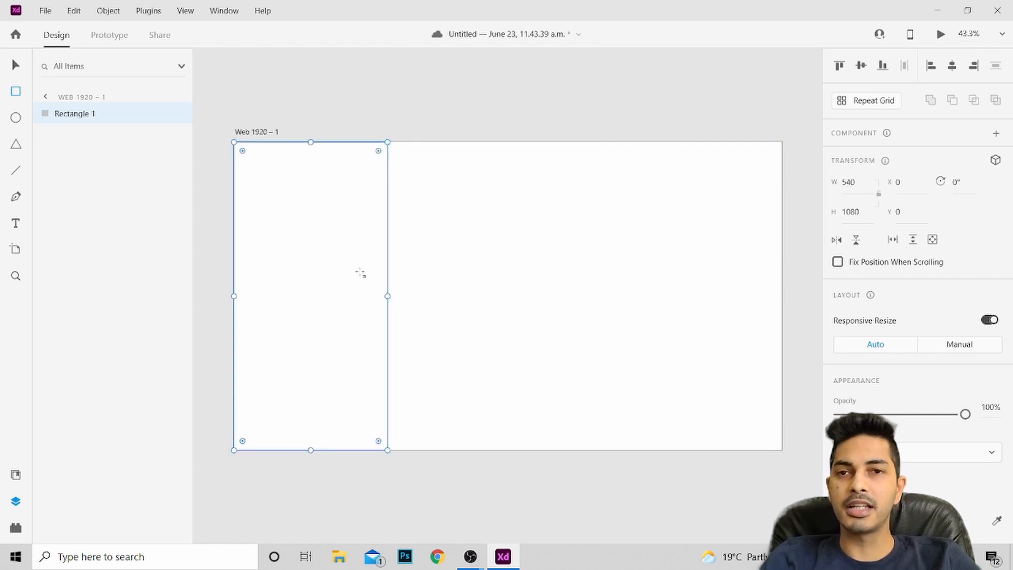
Set the rectangle's fill to the light pink-purple solid color #F1A8F3
scroll(843, 359, down, 5)
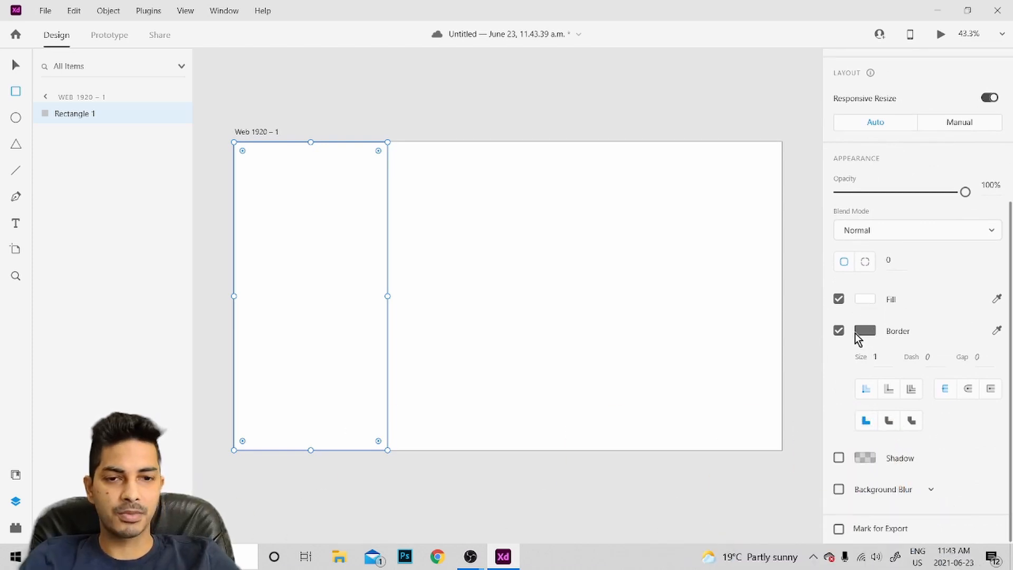
click(865, 299)
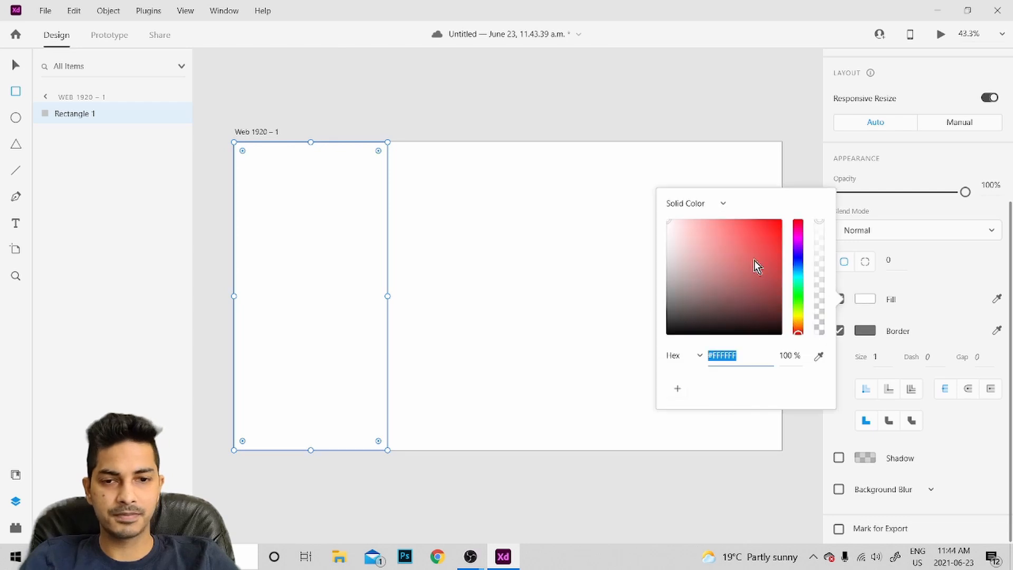
click(798, 241)
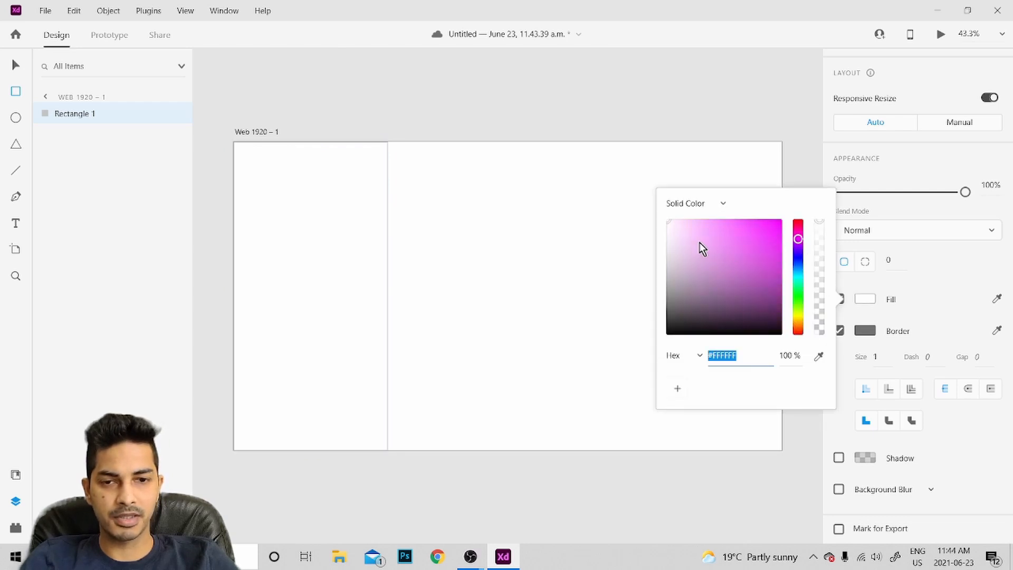
mouse_move(698, 242)
mouse_down()
mouse_move(703, 222)
mouse_move(676, 227)
mouse_move(703, 262)
mouse_move(702, 224)
mouse_up()
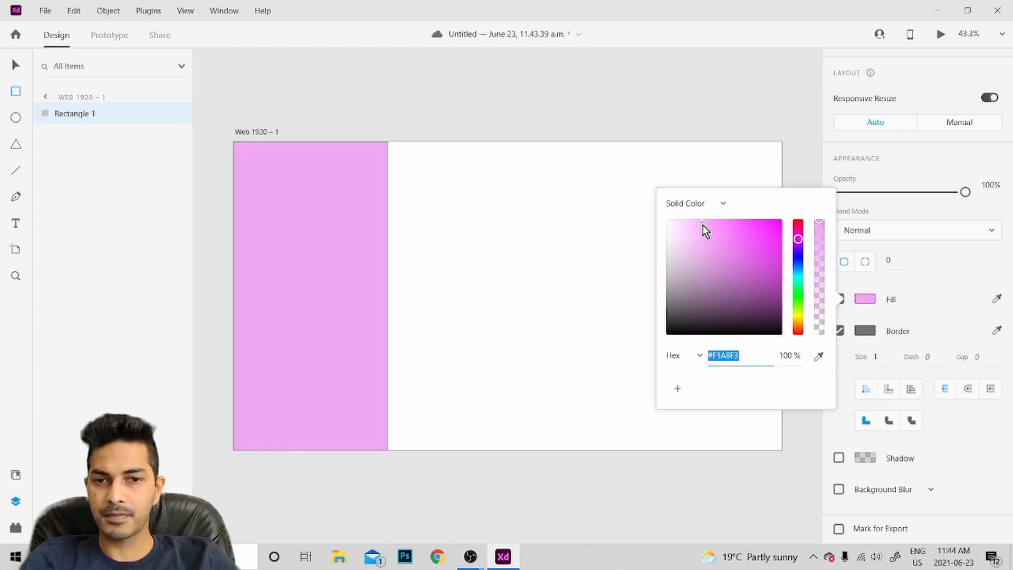
click(613, 226)
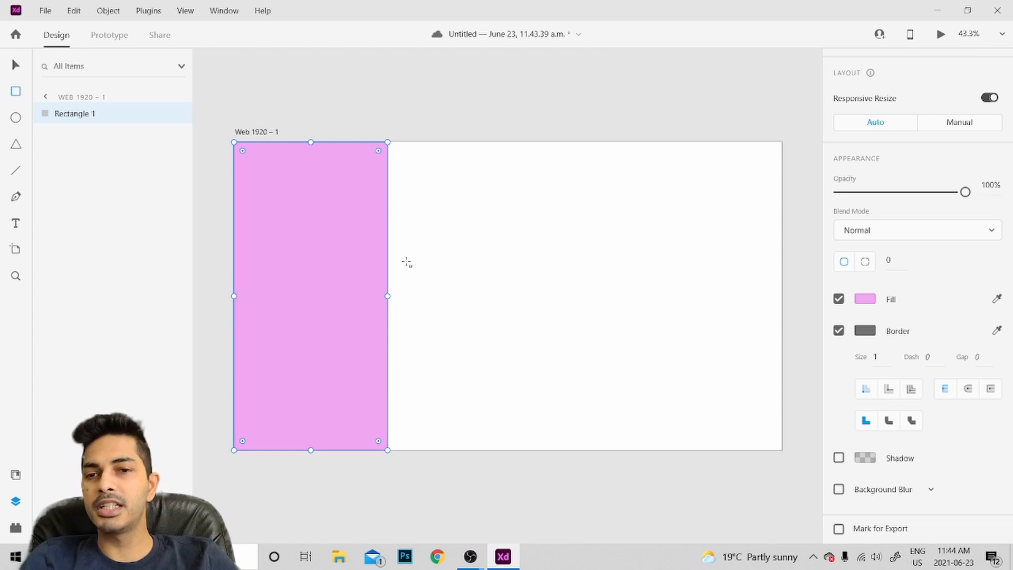
Show the layout grid on the artboard and get the Pen tool ready over the empty area beside the pink rectangle
click(17, 199)
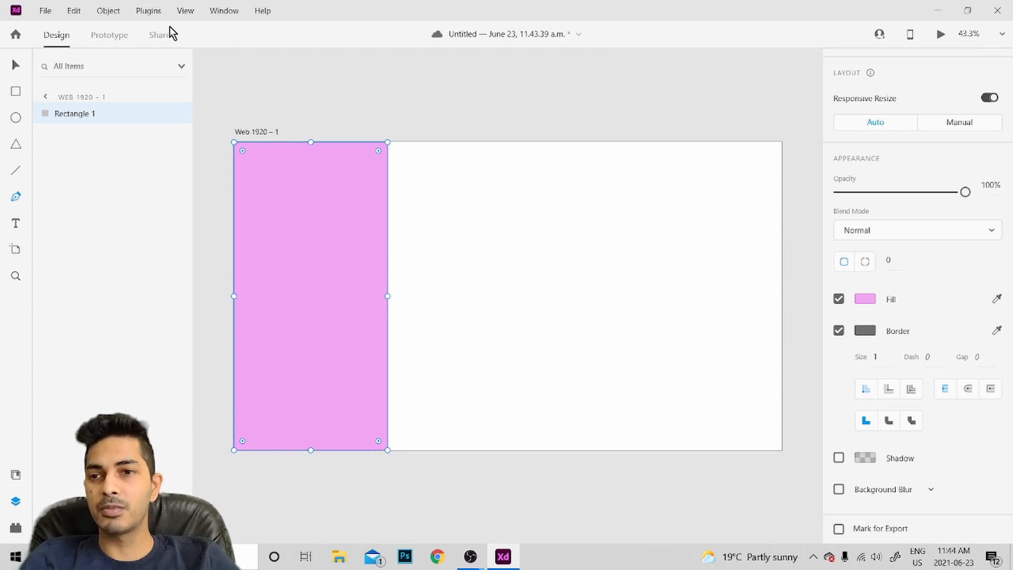
click(186, 11)
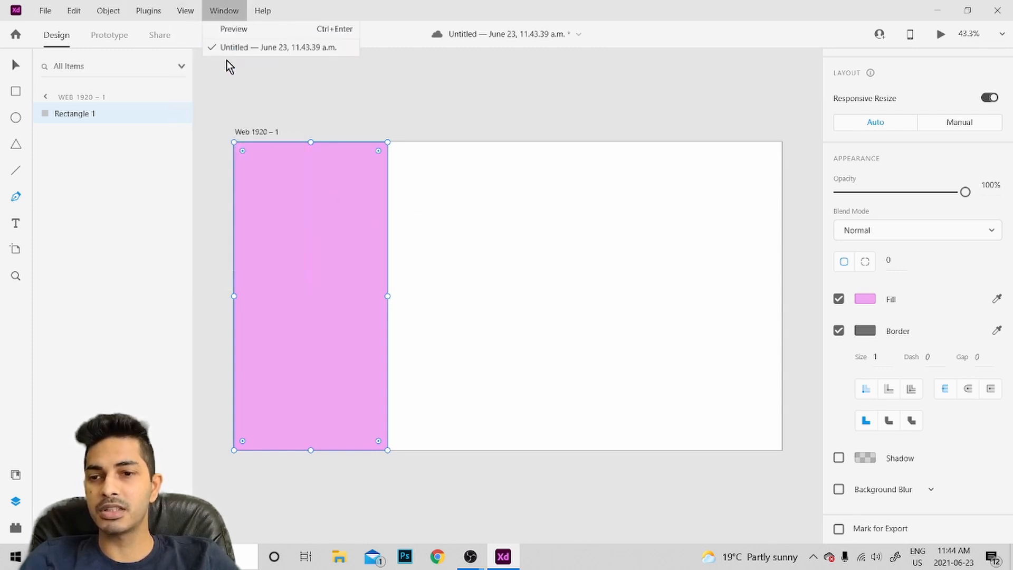
click(217, 221)
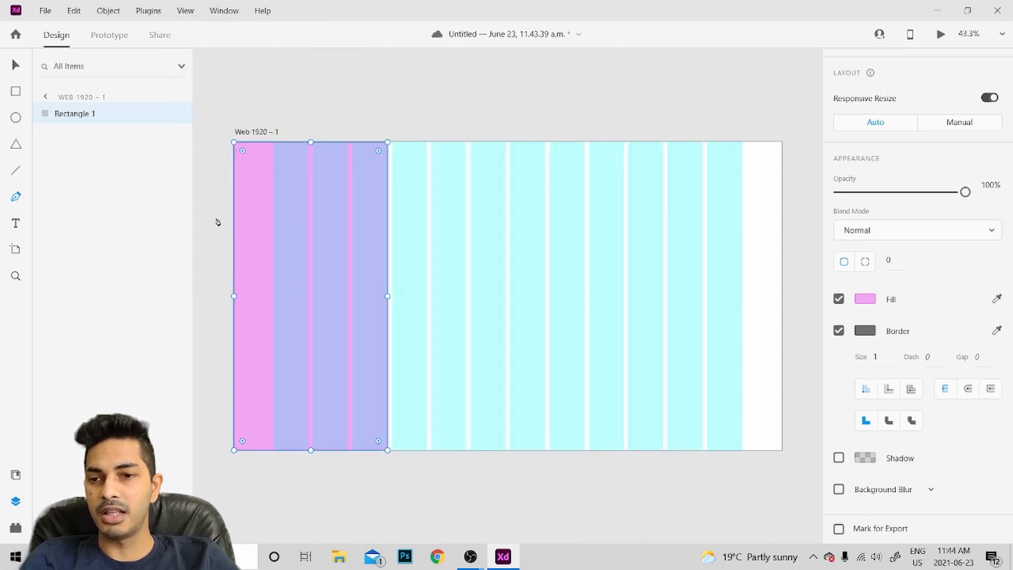
scroll(454, 243, up, 5)
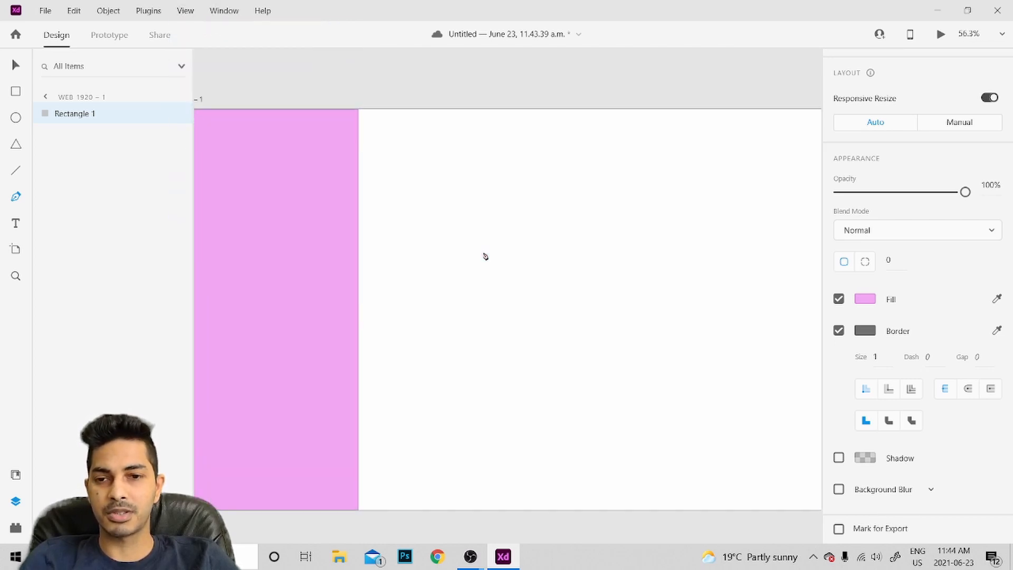
scroll(494, 247, down, 3)
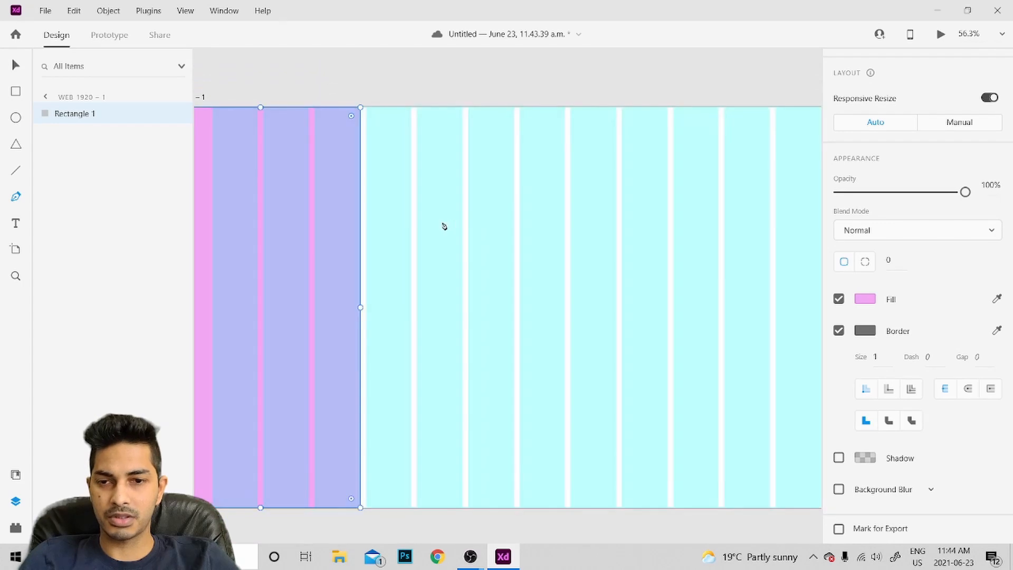
Draw a closed four-point path five grid columns wide and about 132 px tall, and shift its upper-left and lower-right points one column inward
click(411, 215)
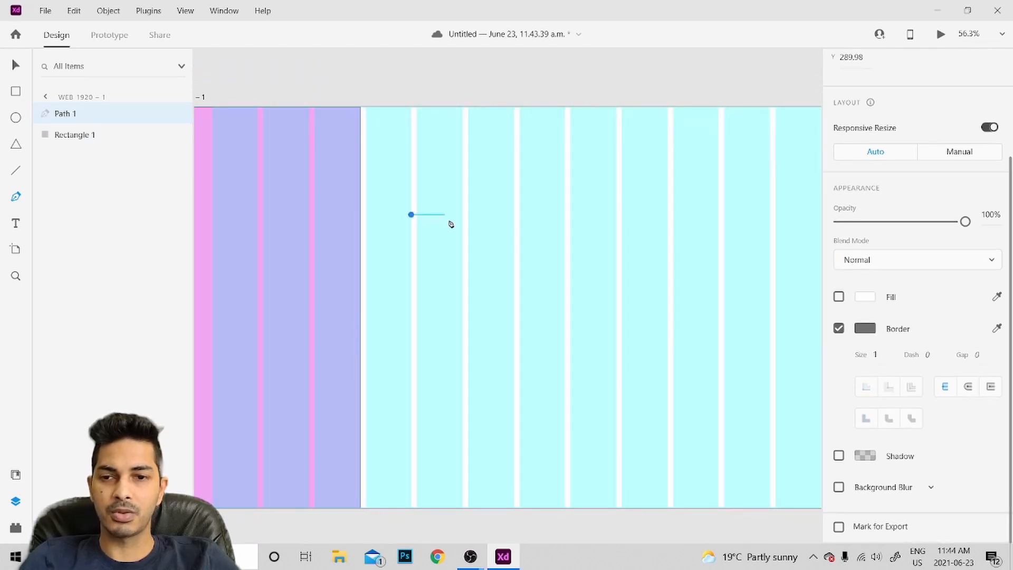
key(shift)
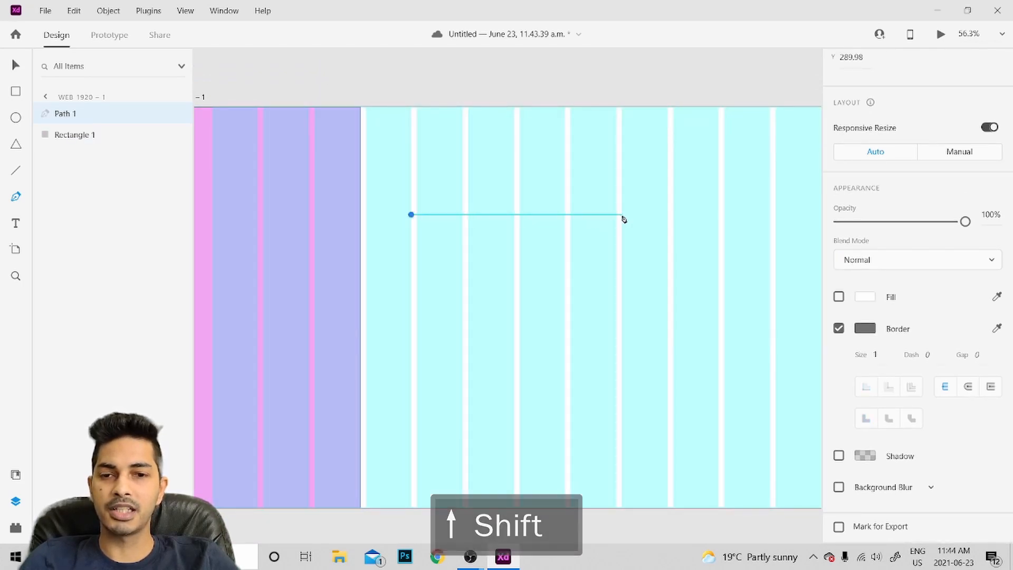
click(673, 214)
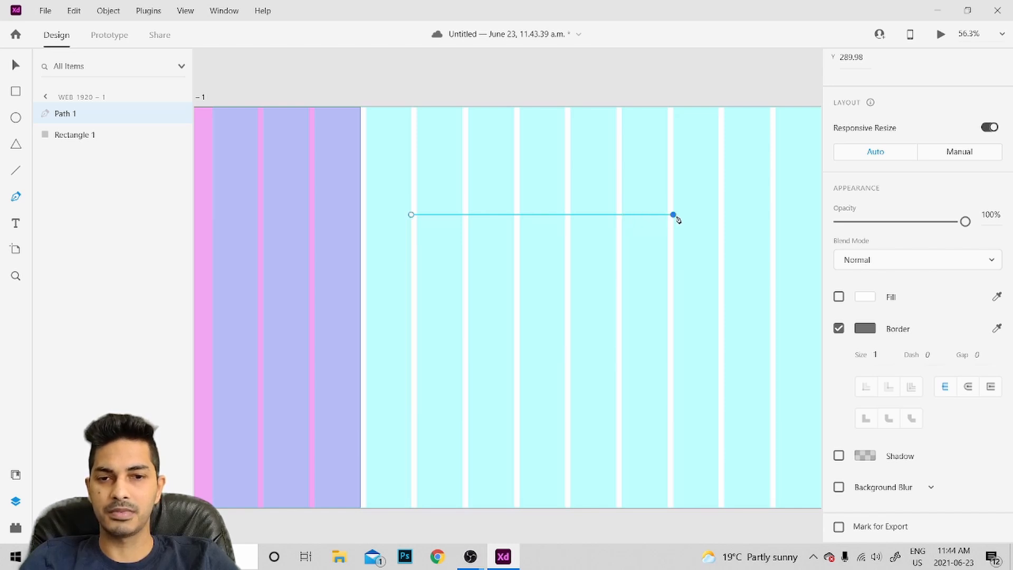
click(673, 264)
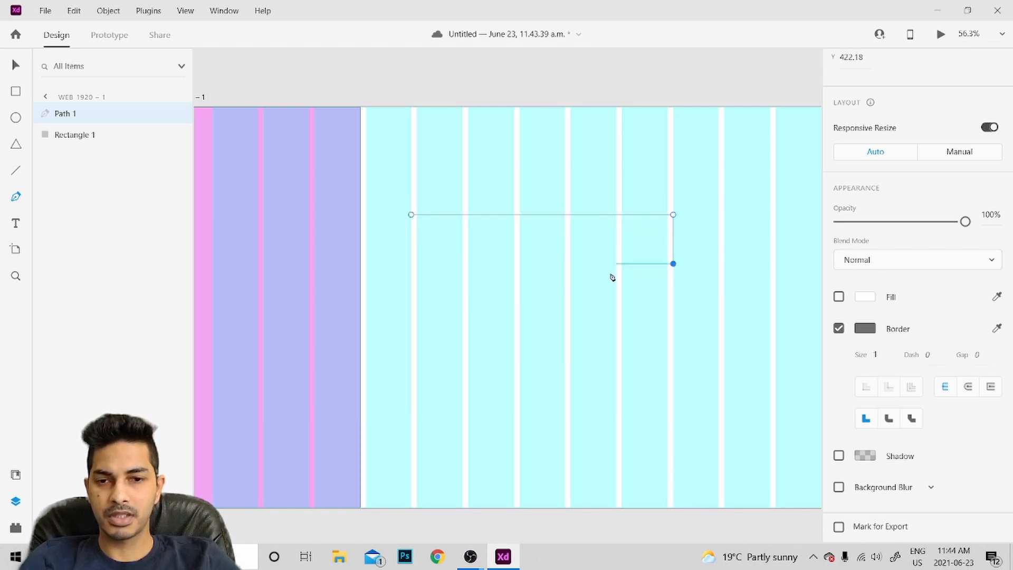
click(412, 263)
click(411, 215)
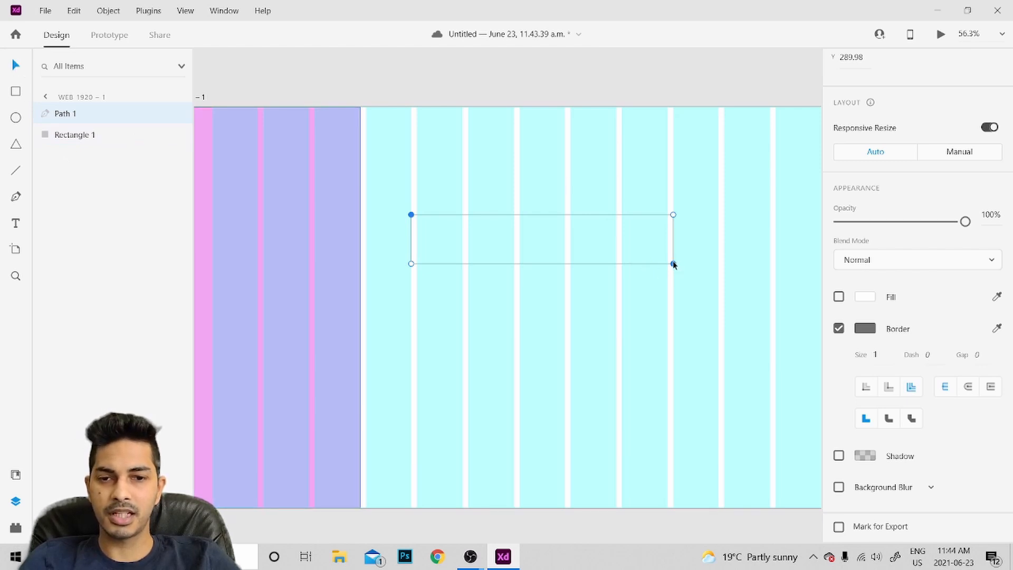
drag(673, 264, 621, 264)
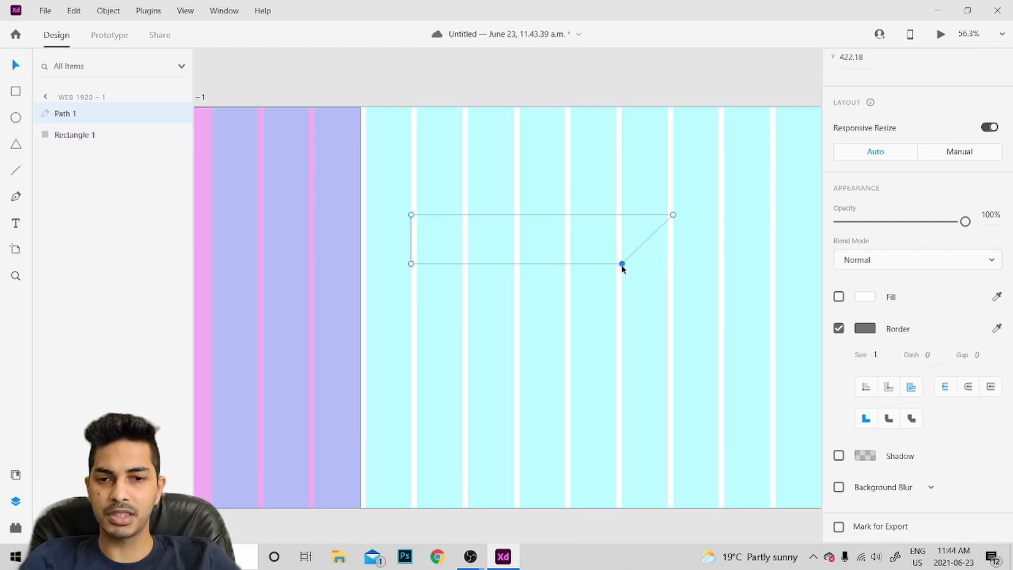
drag(411, 215, 463, 218)
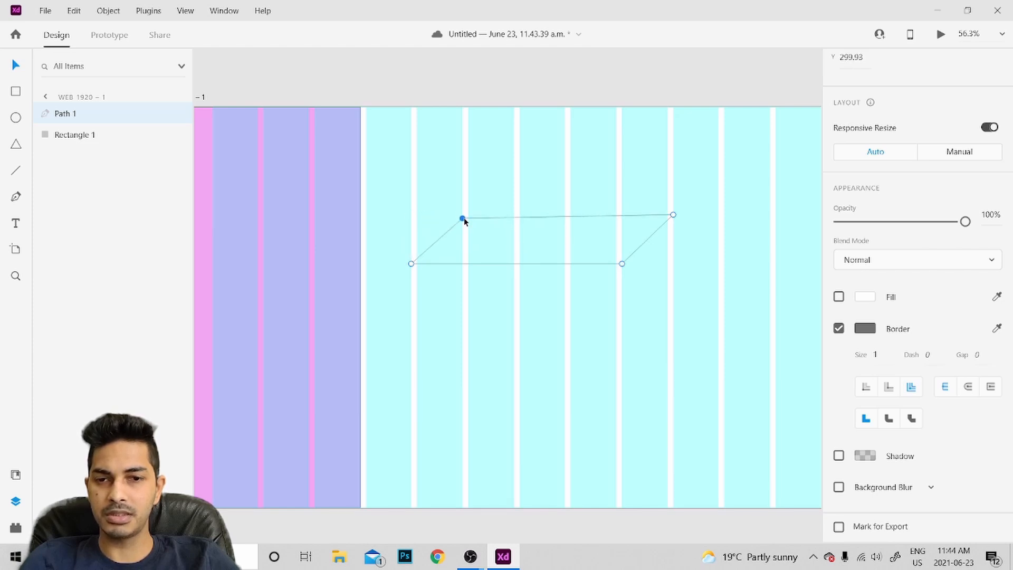
Curve the path's upper-left and lower-right anchor points with level horizontal handles, and hide the layout grid
double_click(462, 218)
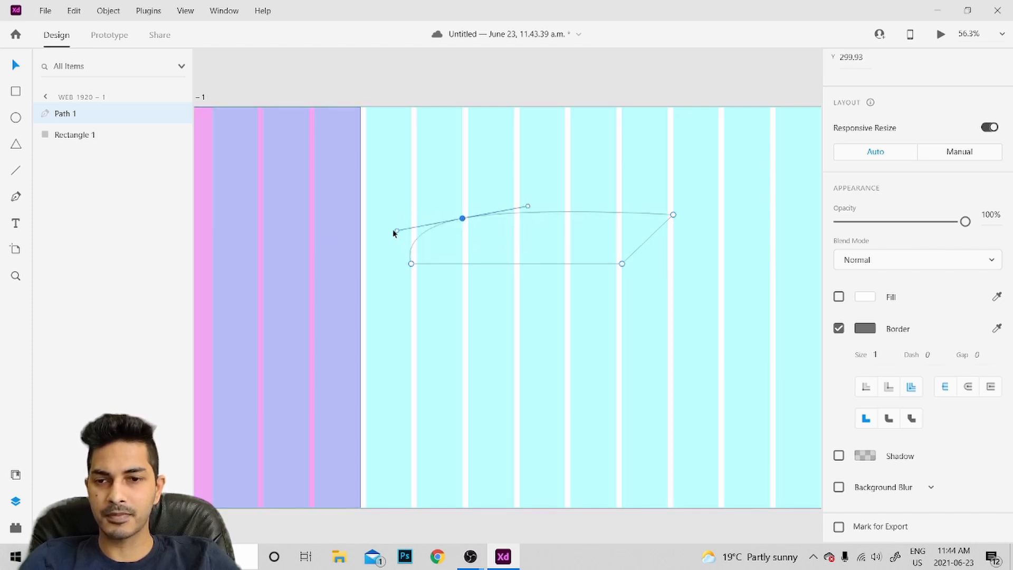
drag(397, 230, 391, 218)
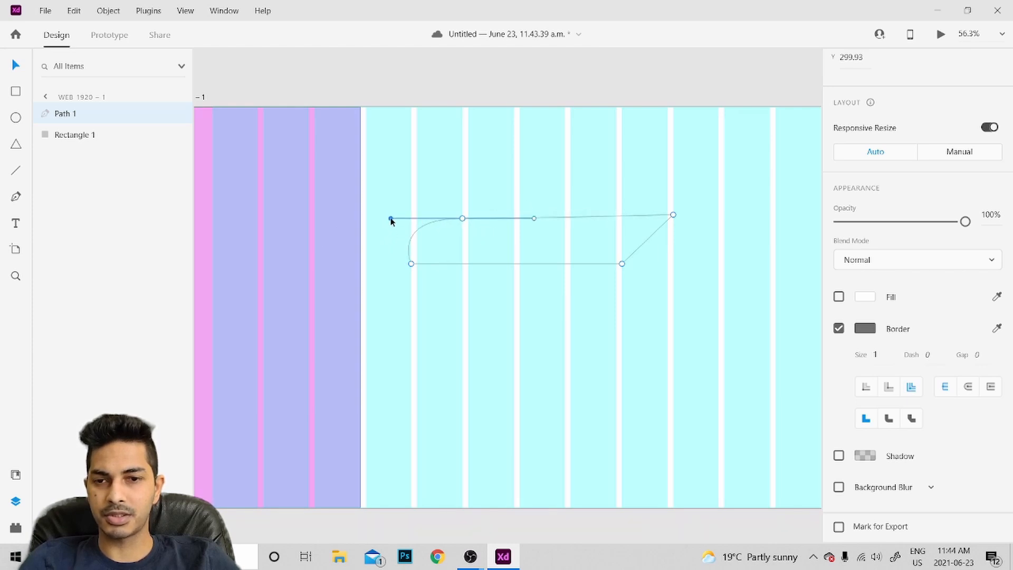
double_click(619, 261)
click(620, 264)
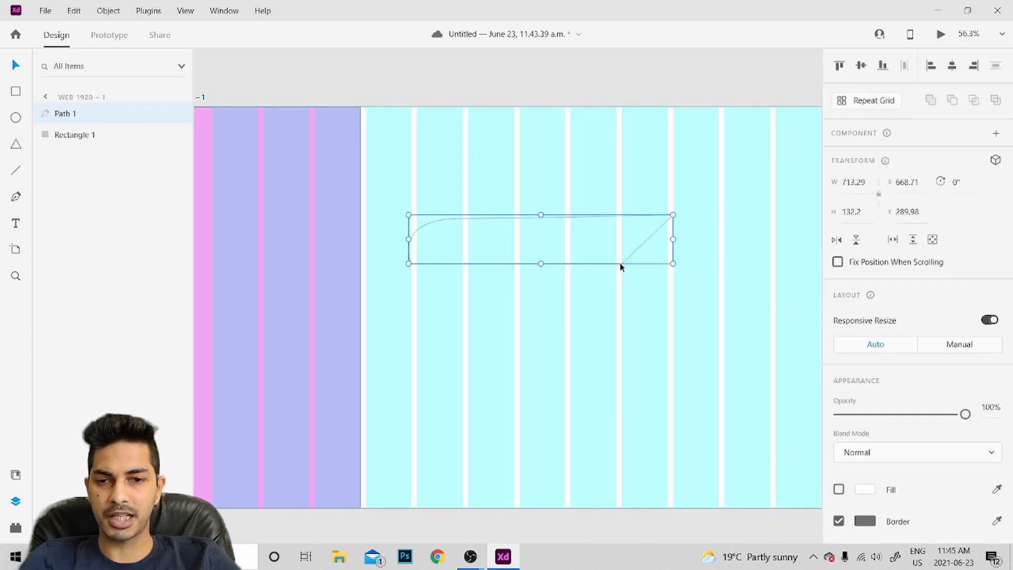
double_click(619, 261)
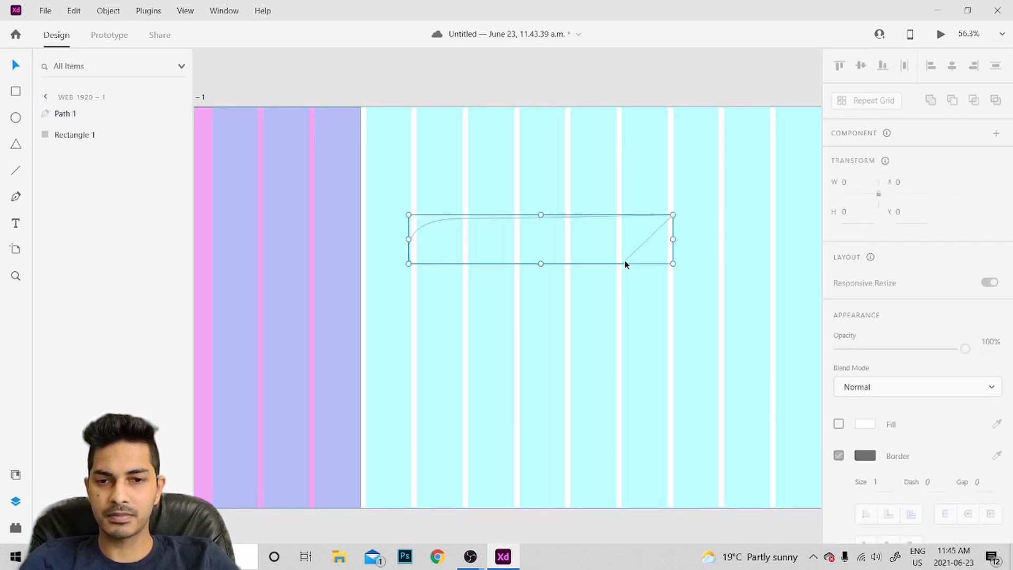
double_click(621, 264)
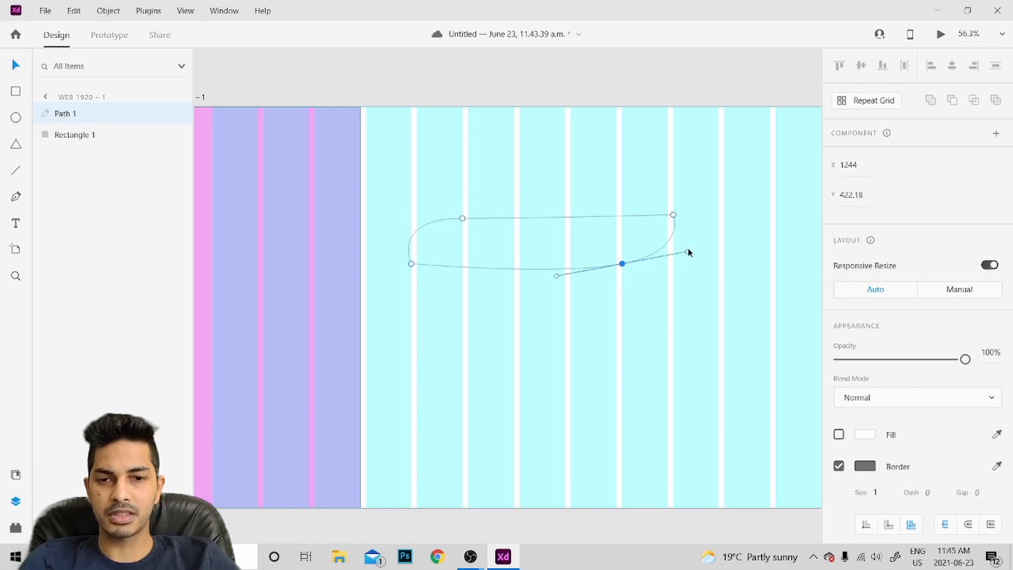
drag(687, 252, 692, 263)
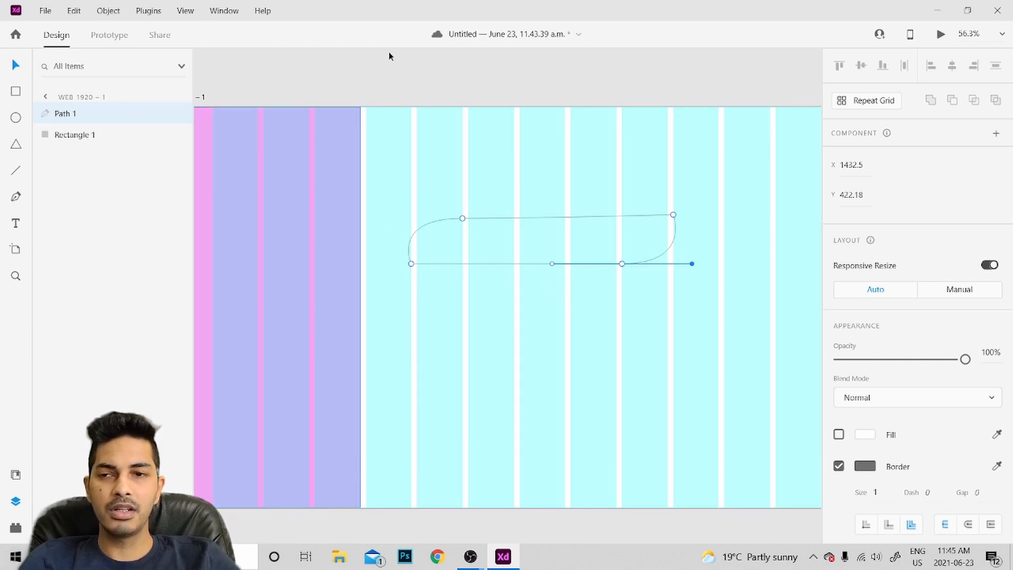
click(185, 11)
click(280, 221)
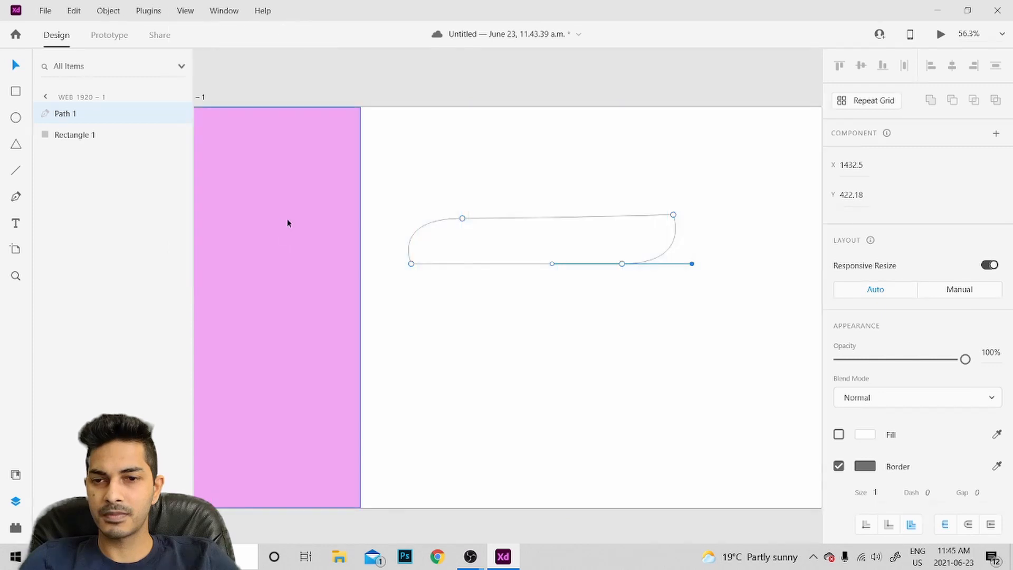
Fill the curved path with the pale pink solid color #ECD8EC
click(656, 262)
drag(630, 267, 619, 267)
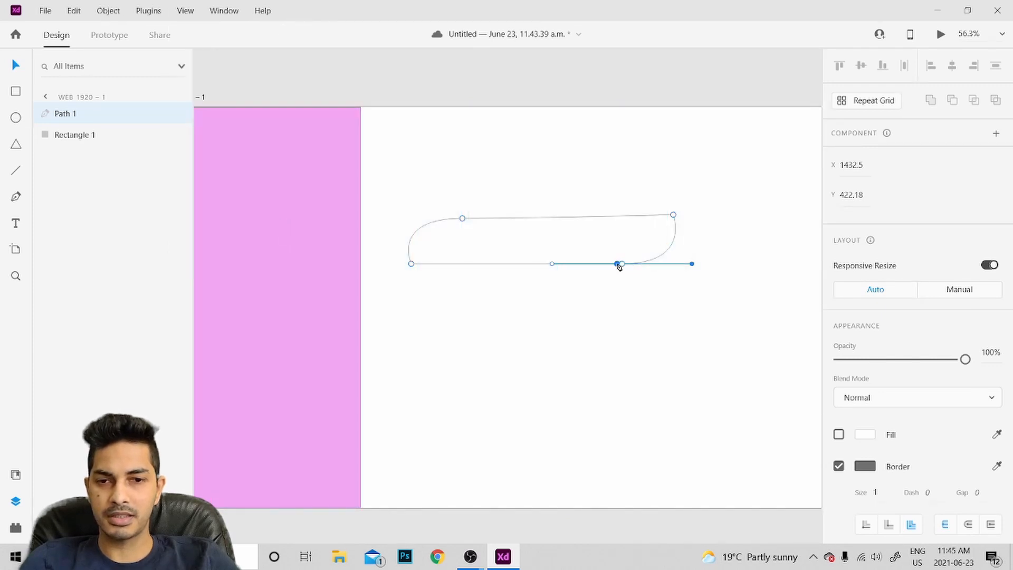
click(584, 191)
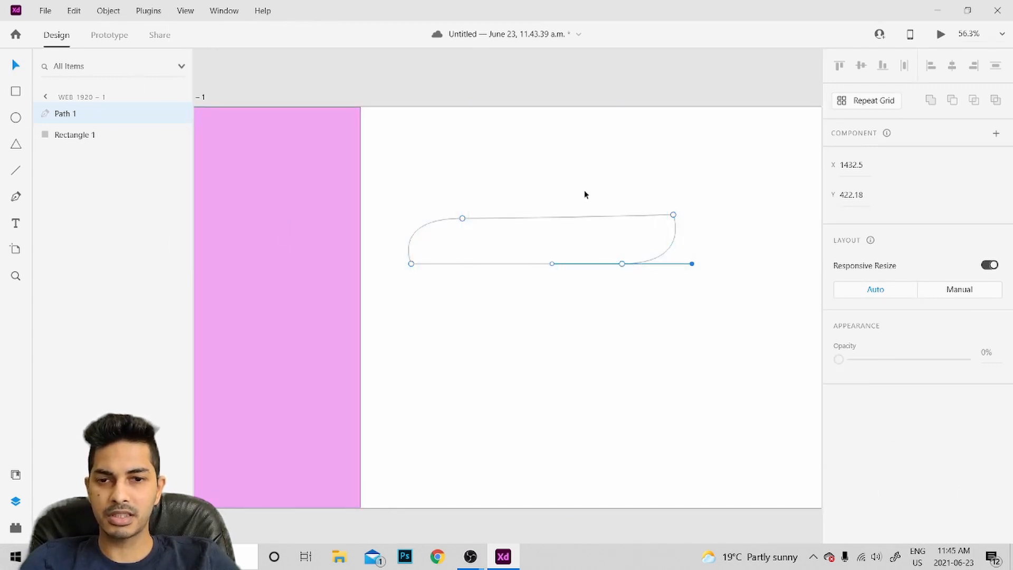
click(663, 257)
scroll(857, 421, down, 4)
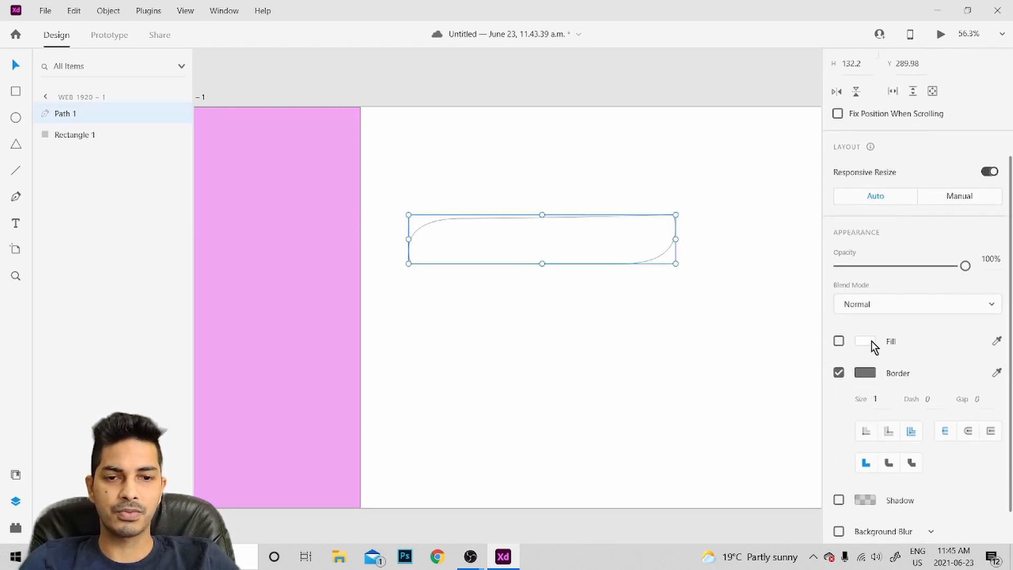
click(869, 339)
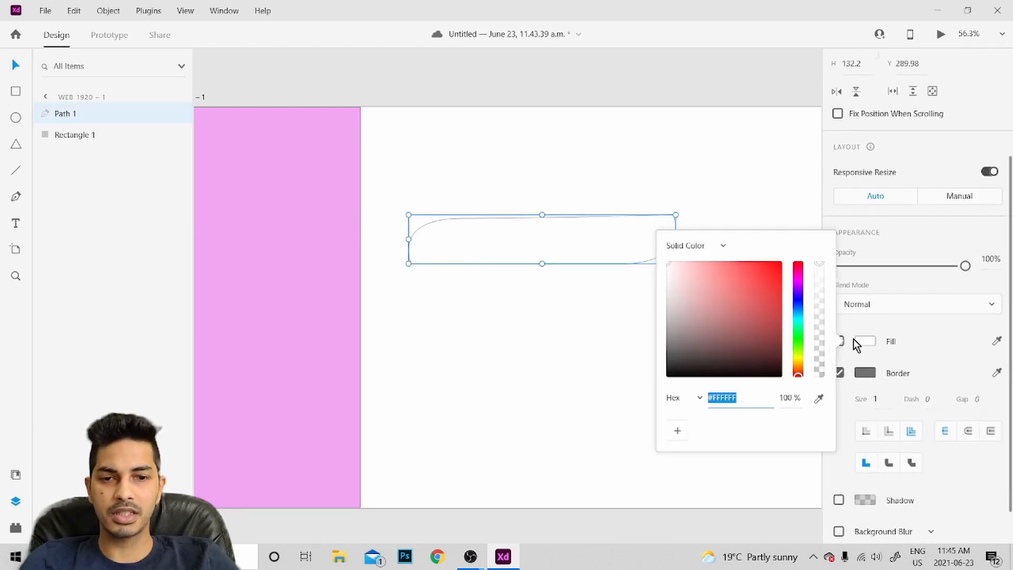
click(798, 281)
drag(723, 274, 675, 274)
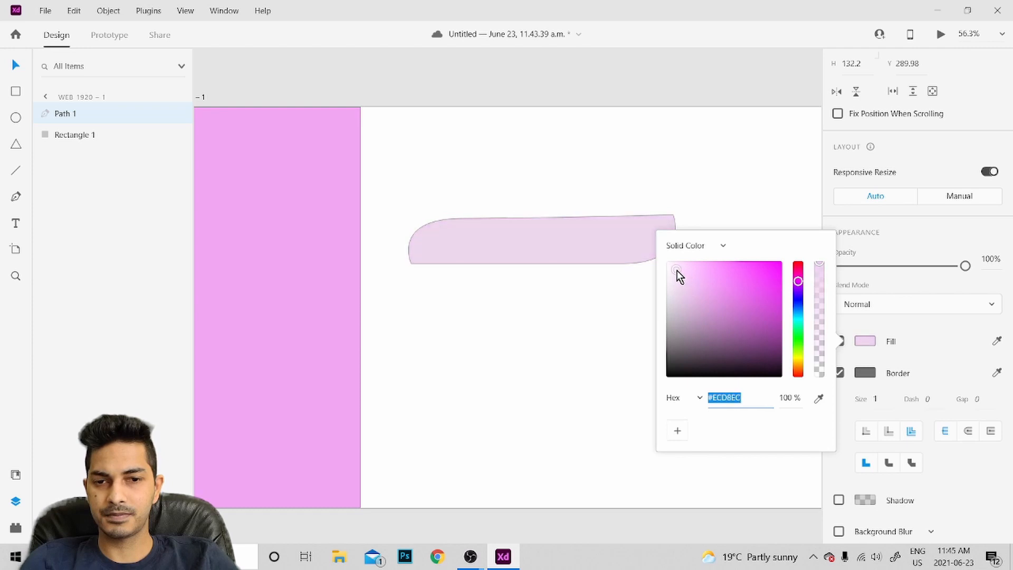
click(636, 238)
Move the path over the pink rectangle's edge and shift its upper-left and lower-right anchors further inward, using the layout grid as a temporary reference
drag(636, 241, 563, 266)
scroll(611, 309, down, 2)
double_click(569, 251)
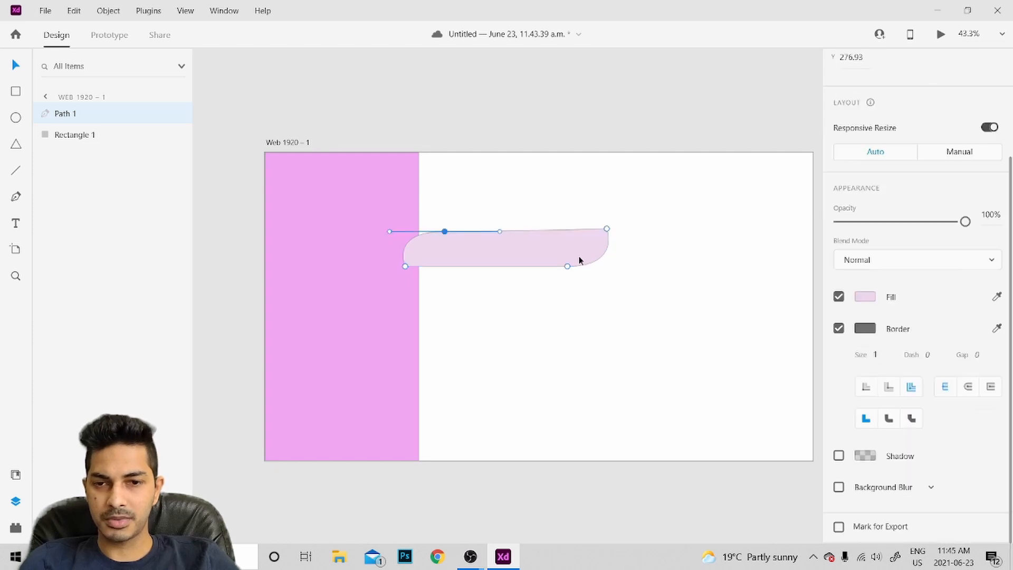
click(185, 11)
click(228, 224)
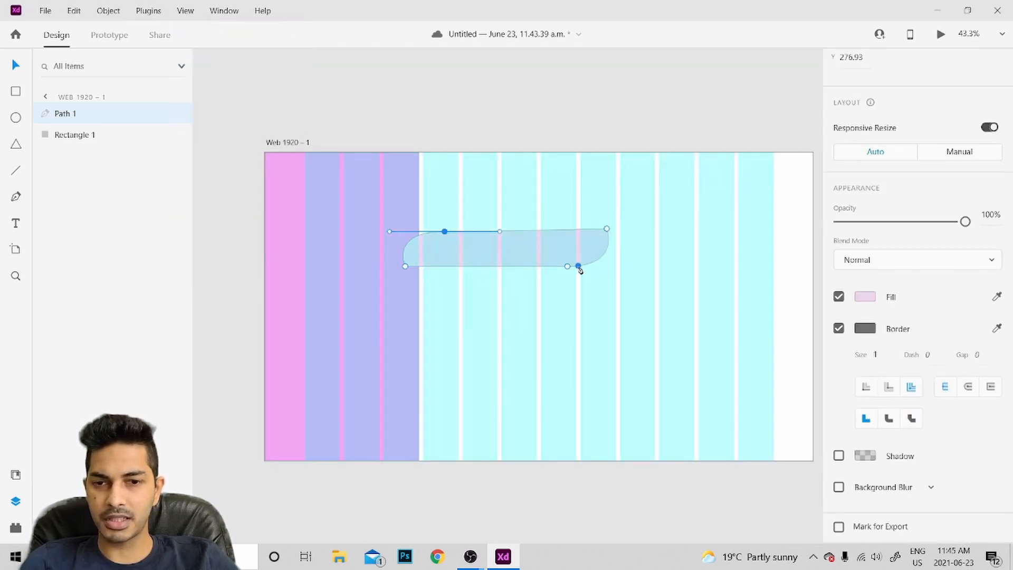
drag(566, 267, 551, 269)
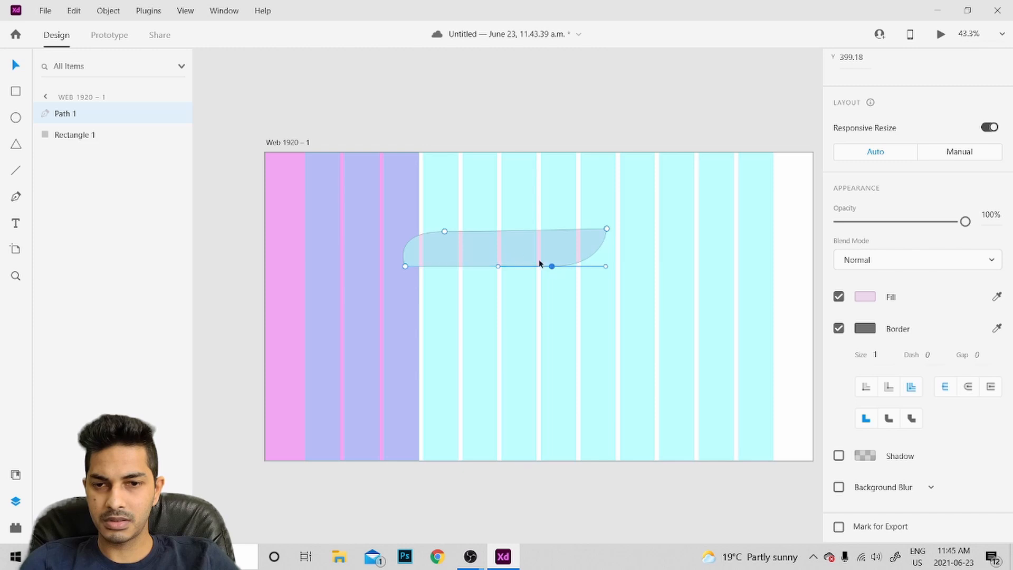
drag(444, 233, 465, 233)
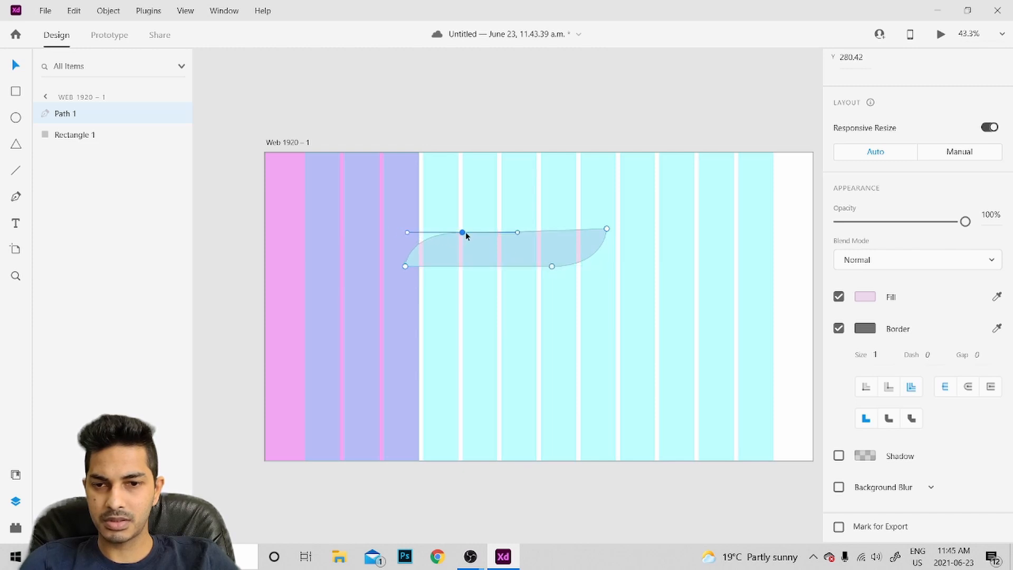
click(497, 207)
click(185, 11)
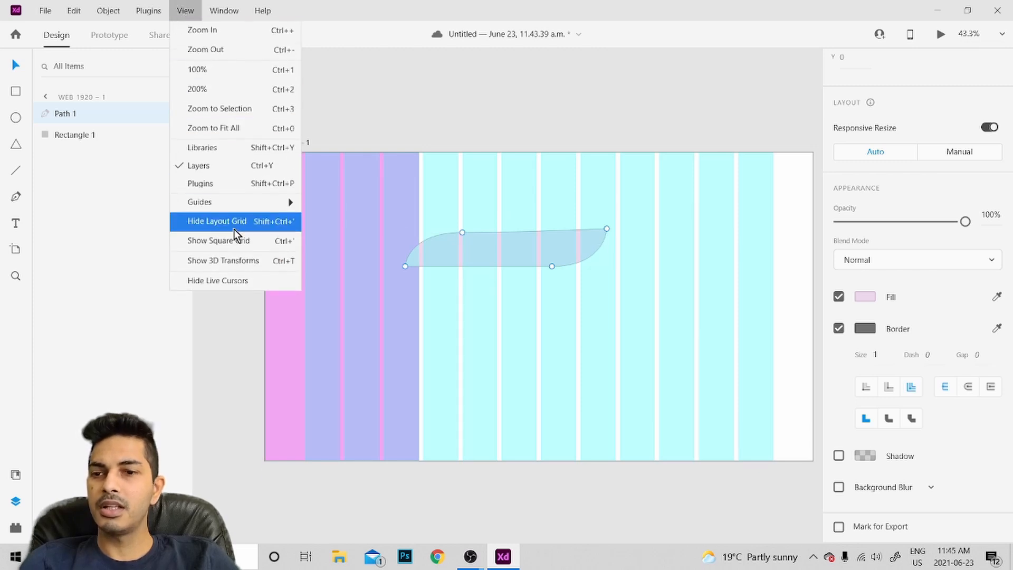
click(243, 221)
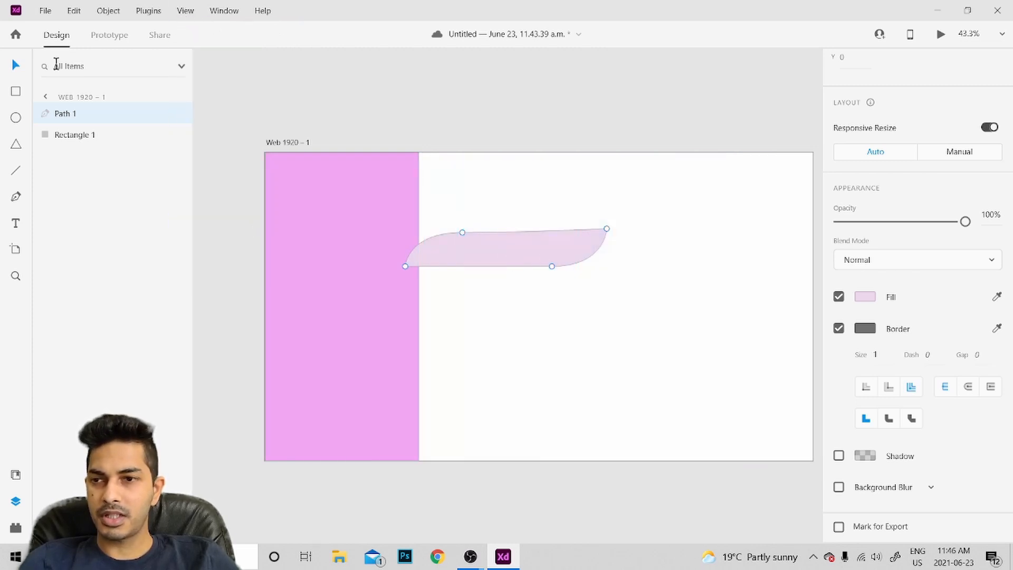
Move the curved shape onto the pink panel and shrink it to about 504 by 117 px to fit inside
click(531, 220)
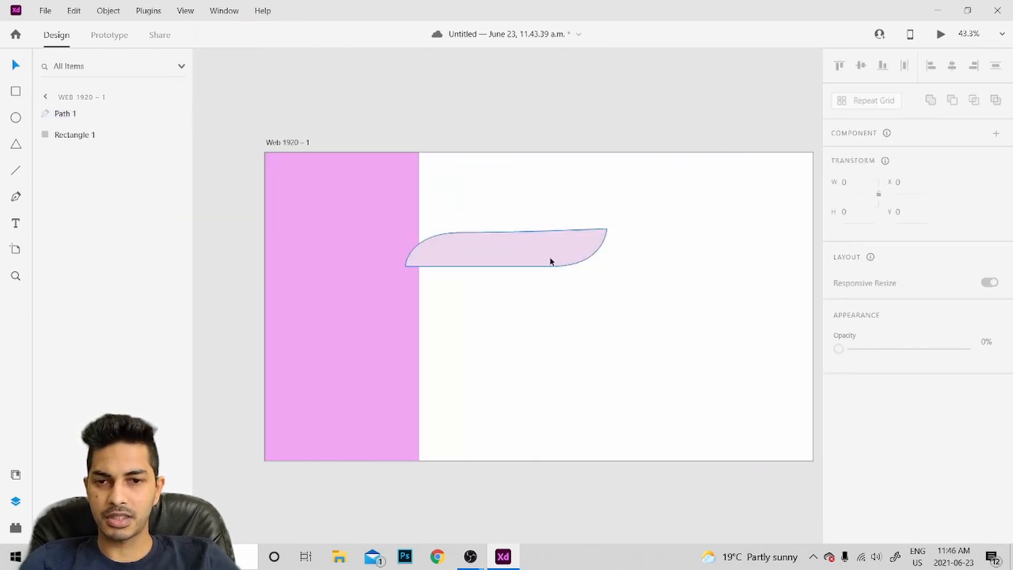
drag(549, 261, 471, 221)
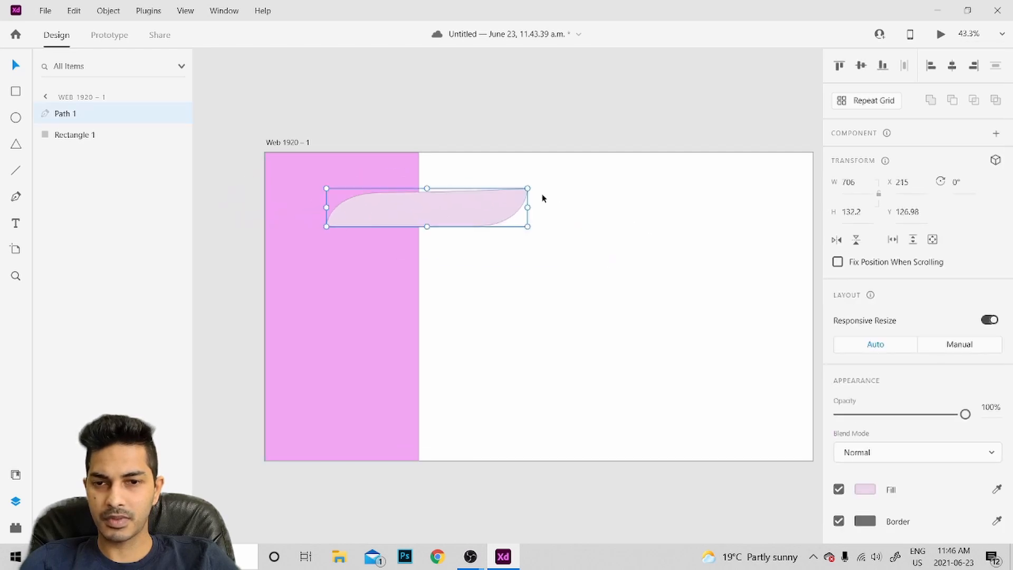
drag(527, 189, 373, 213)
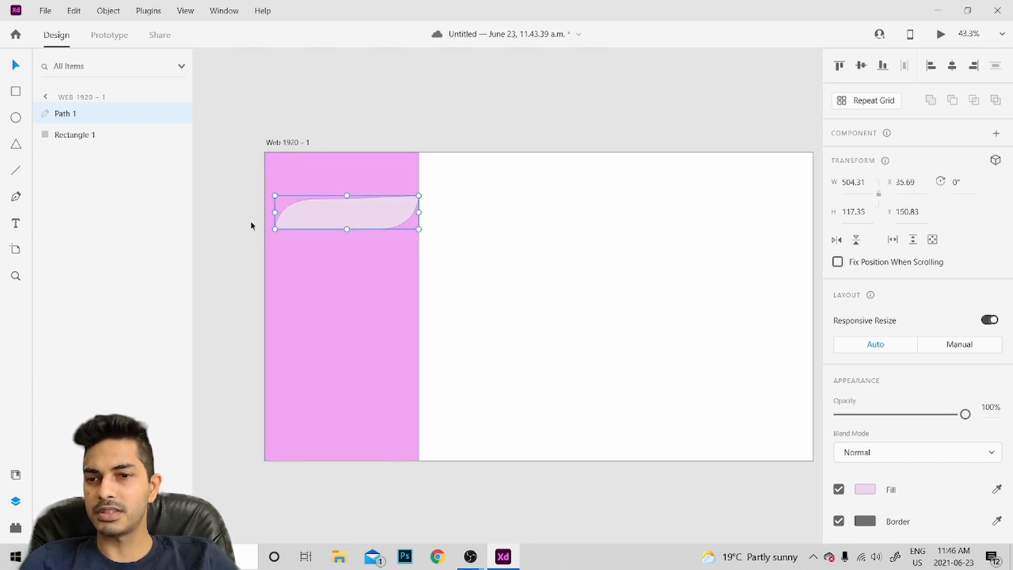
Raise the shape's upper-left anchor point level with its upper-right point to make the top edge horizontal
double_click(321, 214)
click(315, 199)
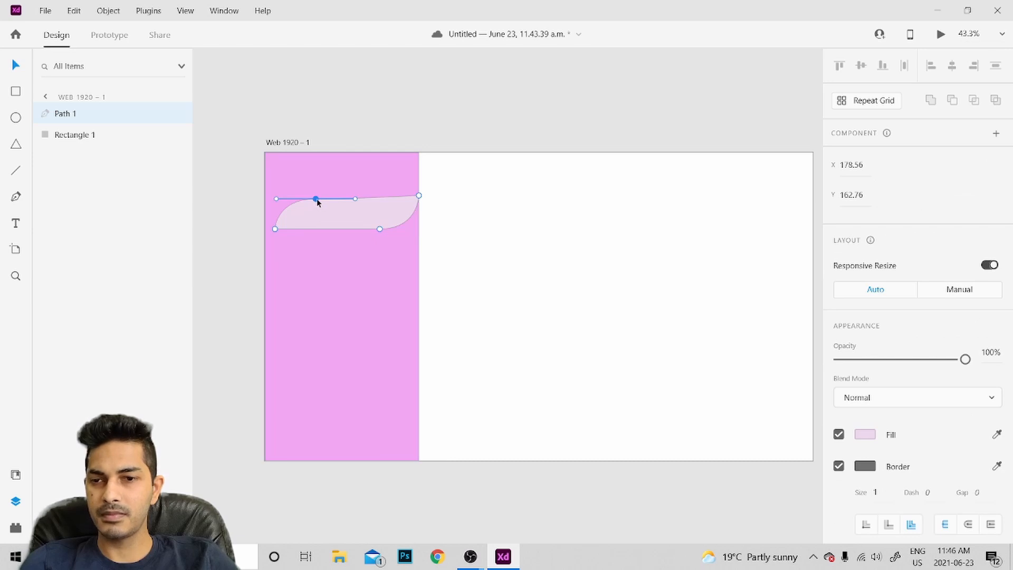
drag(316, 199, 311, 194)
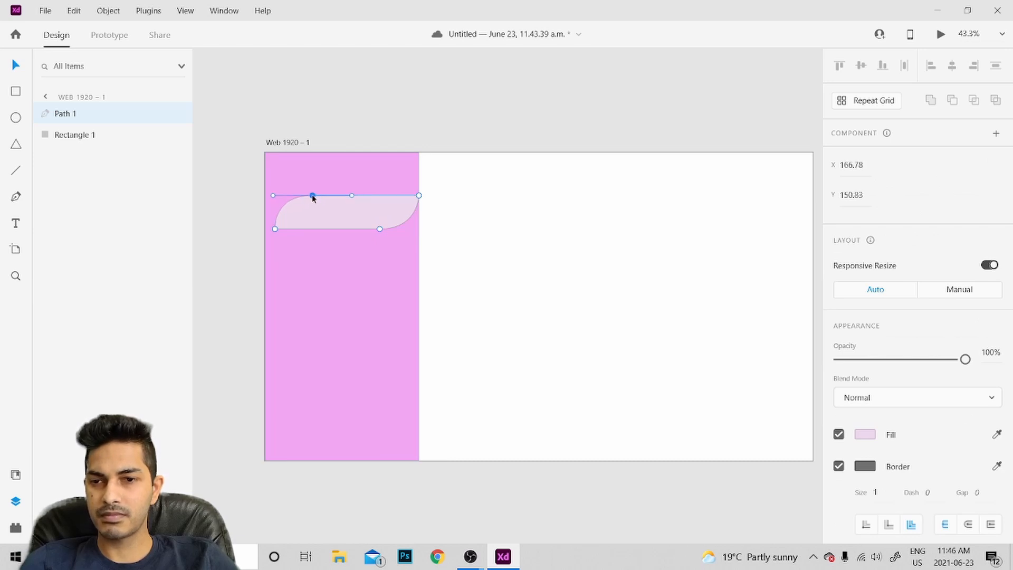
click(470, 230)
Duplicate the curved button shape down the pink panel to make a column of five
drag(388, 209, 360, 373)
drag(355, 438, 364, 420)
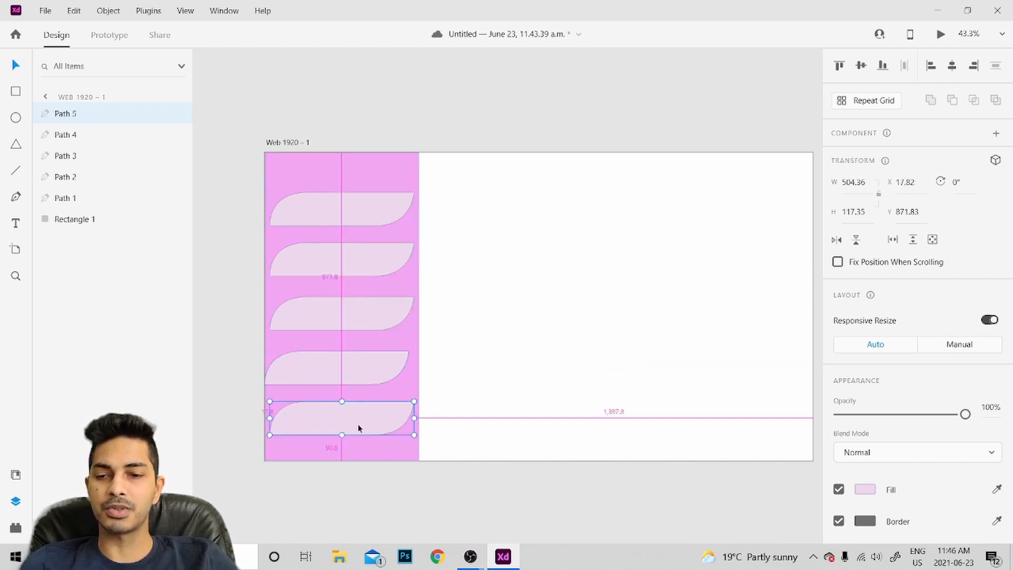
Select all five button shapes, distribute them evenly in the vertical direction and align their horizontal centers
shift+click(352, 374)
shift+click(383, 299)
shift+click(359, 267)
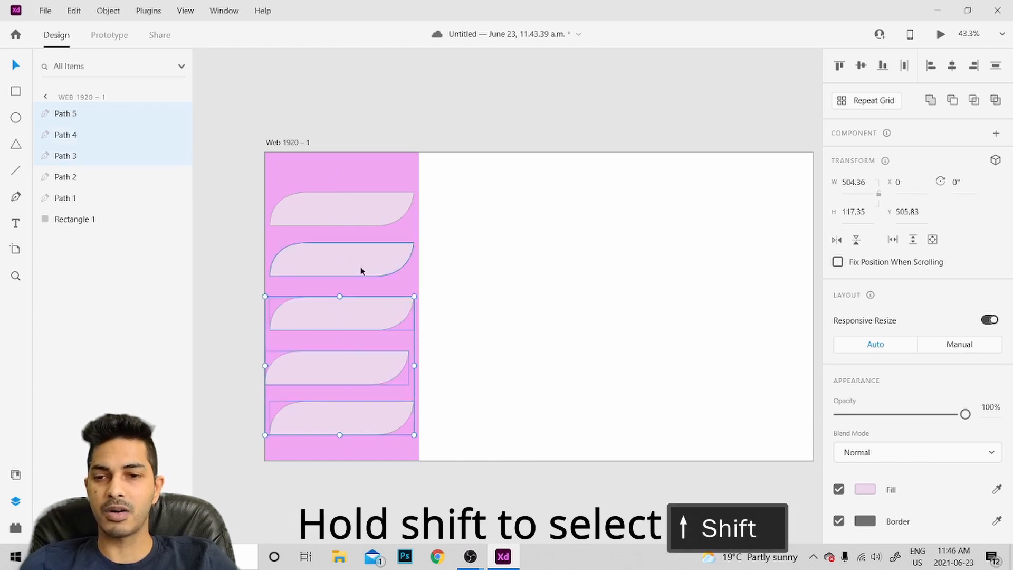
shift+click(368, 214)
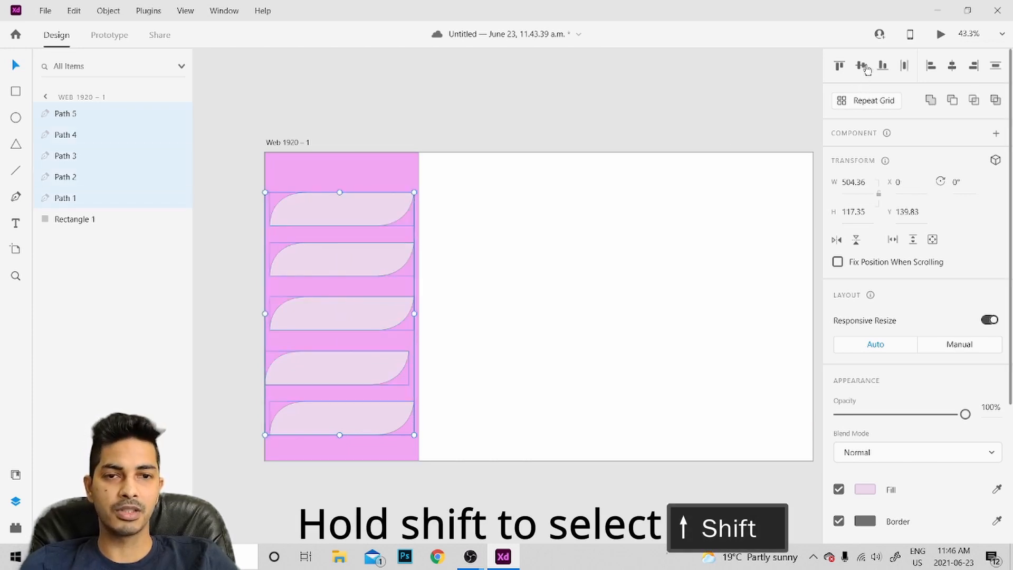
click(999, 68)
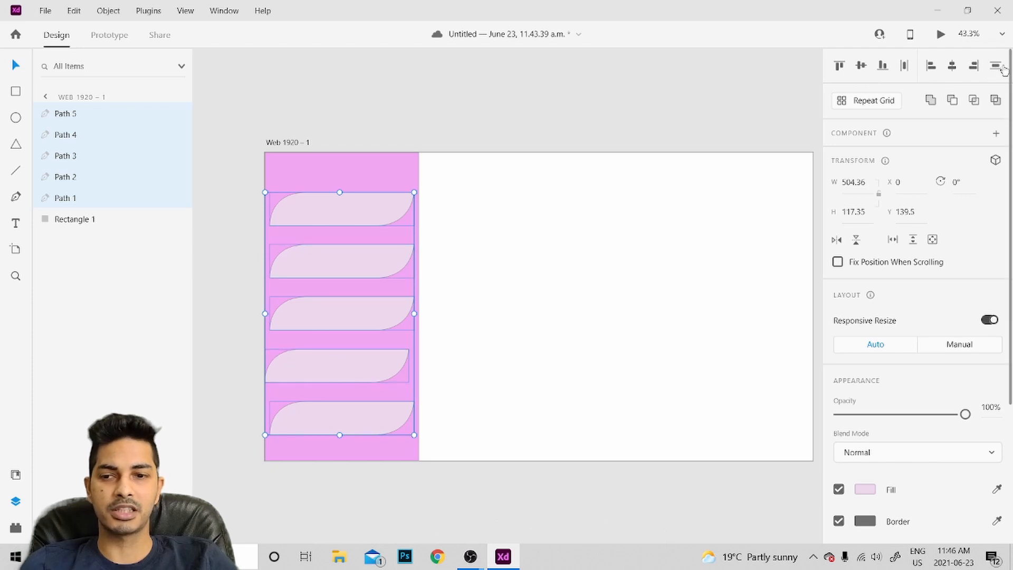
click(950, 68)
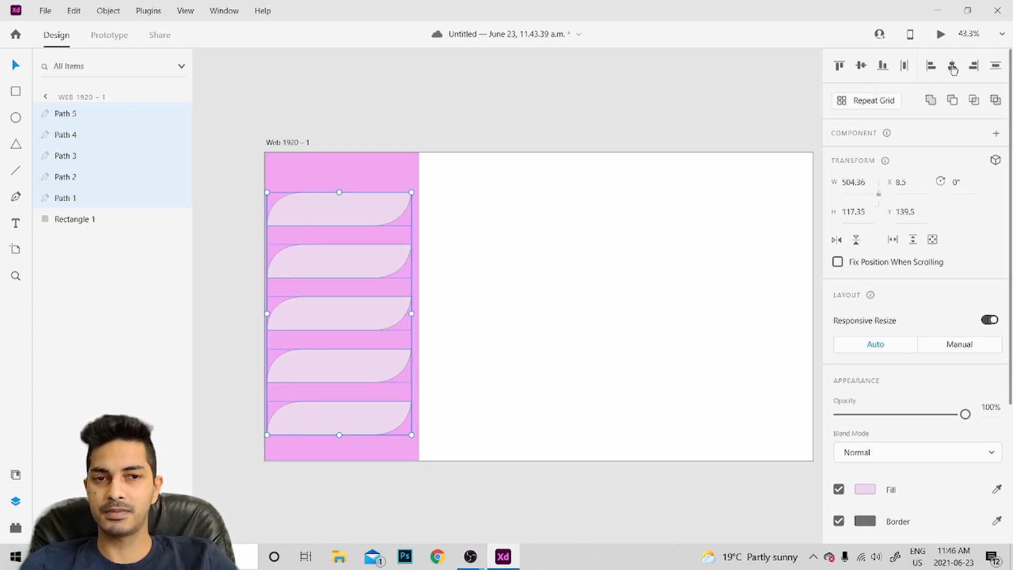
Widen the pink panel rectangle to about 649 px, leaving room beside the buttons
click(493, 279)
click(411, 270)
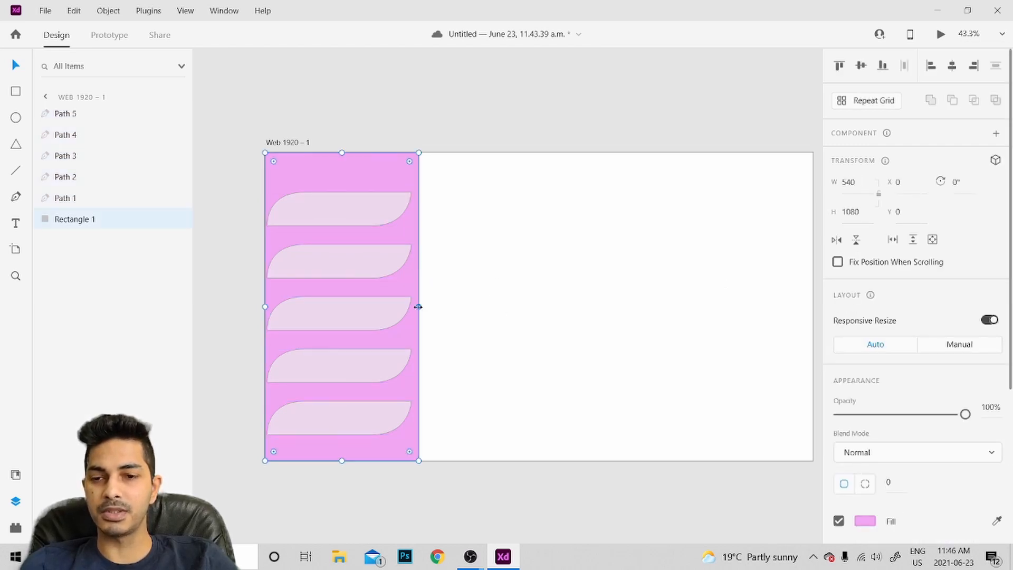
drag(418, 306, 450, 305)
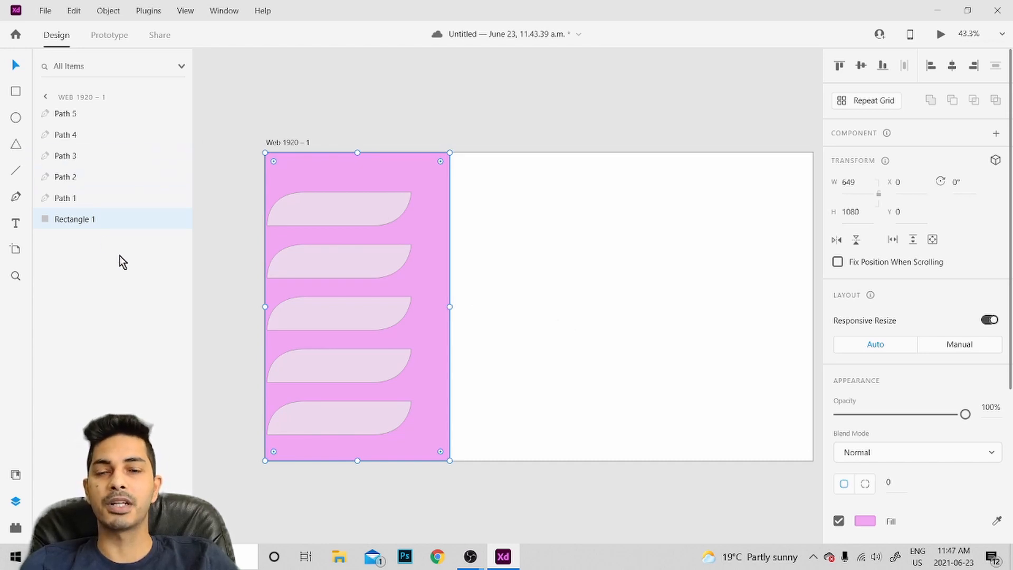
Draw a triangle about 235 by 148 px on the empty area and a rectangle about 58 by 153 px beneath it, forming an upward arrow
click(17, 147)
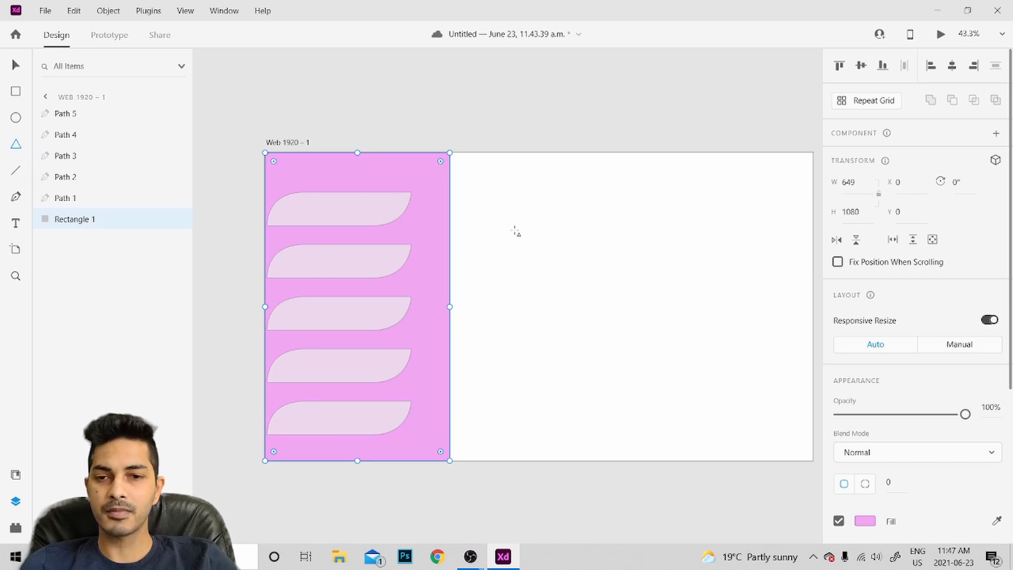
drag(527, 245, 595, 287)
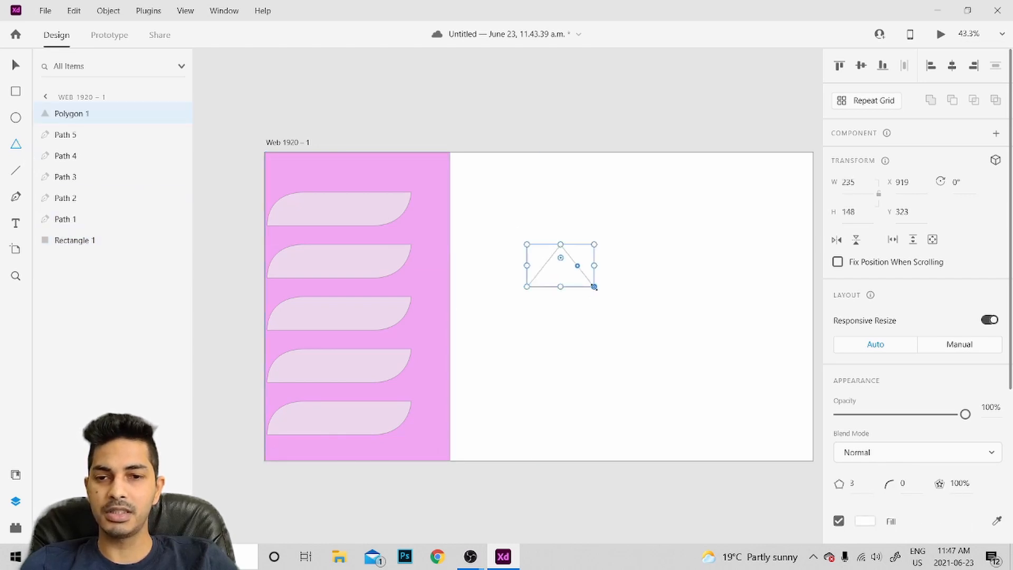
click(16, 91)
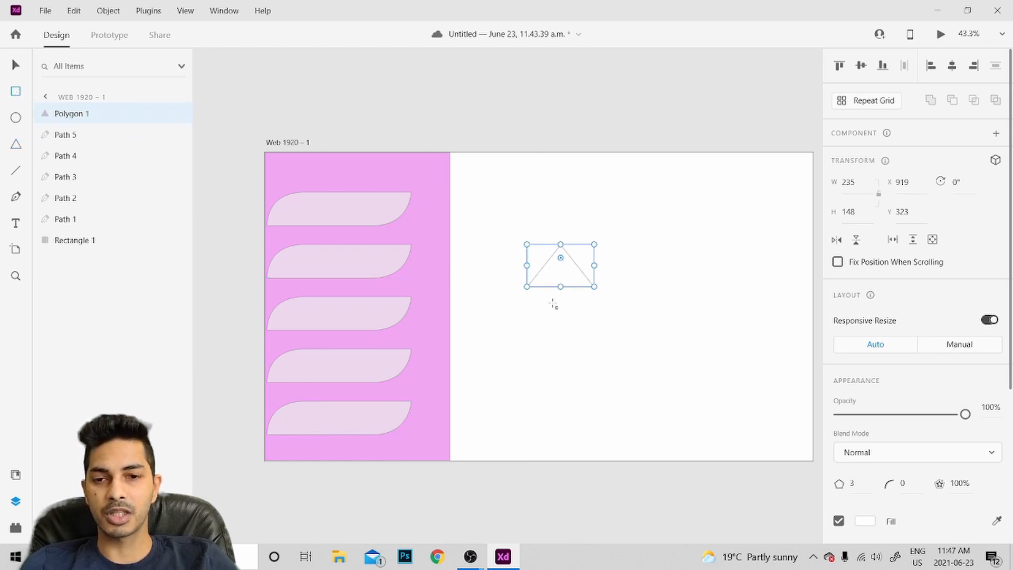
scroll(555, 301, up, 5)
drag(555, 263, 590, 360)
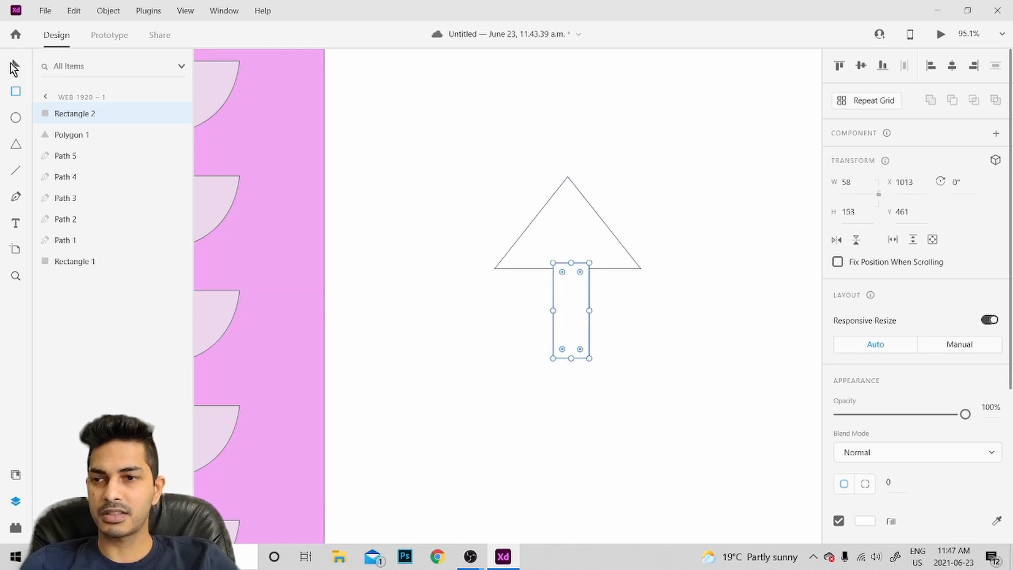
click(14, 66)
drag(576, 328, 570, 325)
Pull the shaft rectangle's lower-right corner down past its lower-left corner and convert it to a curved point
double_click(567, 324)
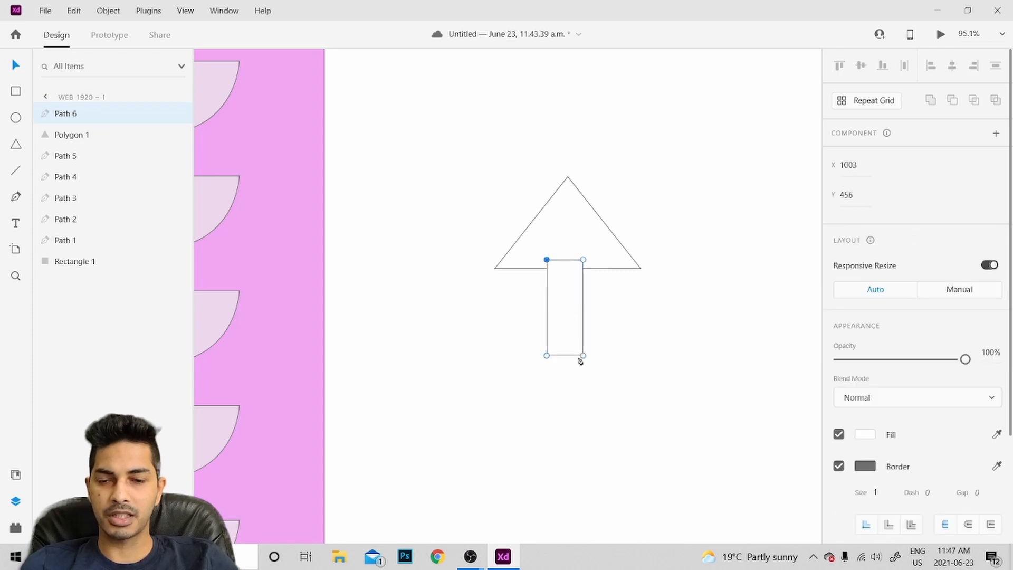
click(583, 355)
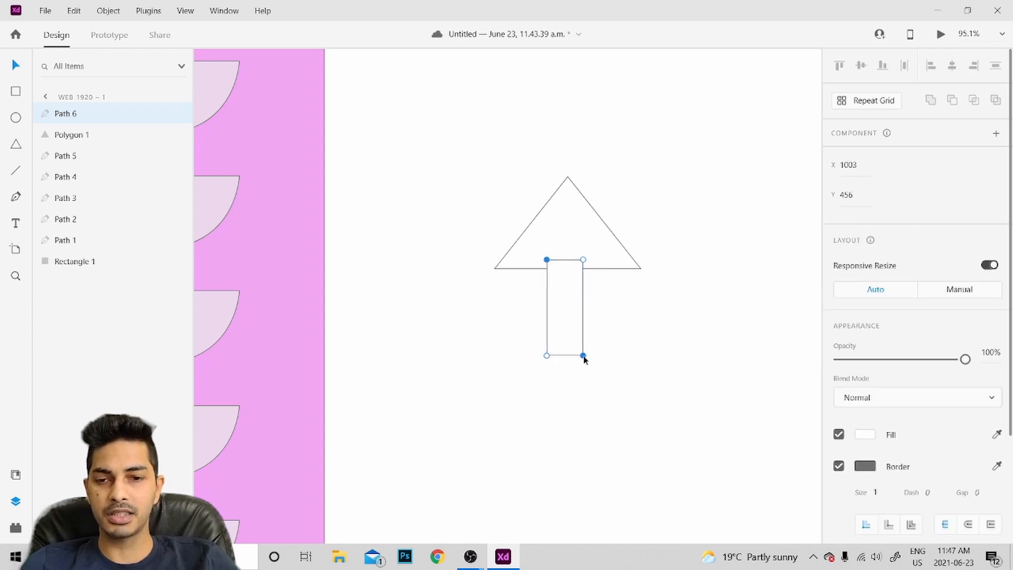
drag(583, 355, 531, 423)
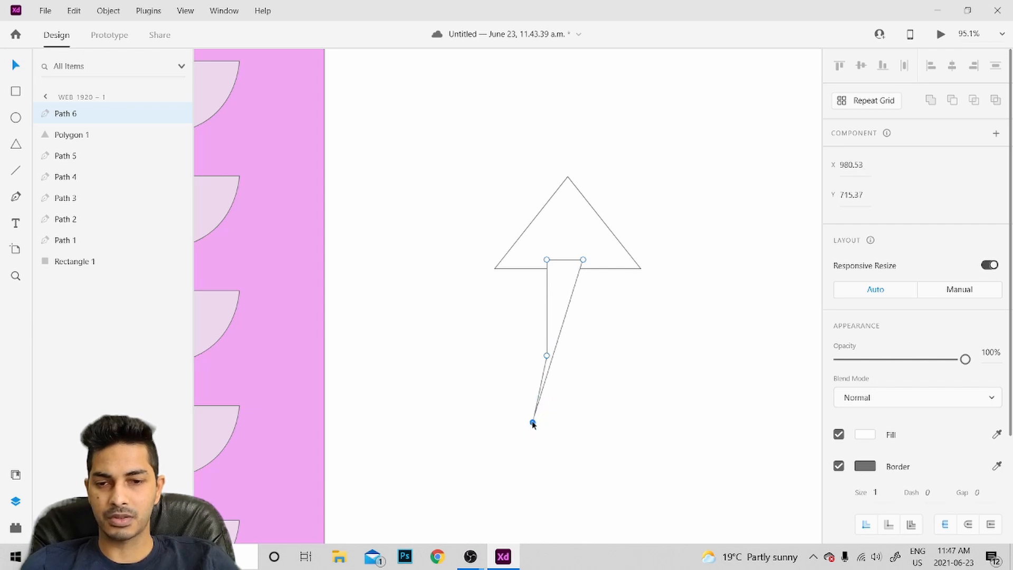
double_click(532, 422)
click(524, 446)
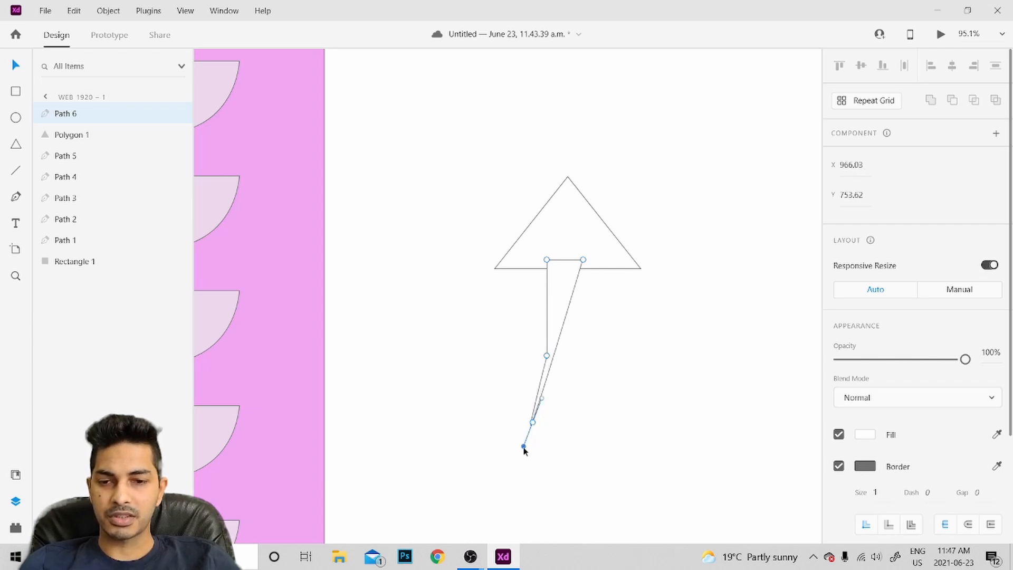
drag(524, 447, 503, 438)
Lower and curve the shaft's lower-left point, and adjust both bottom points so the shaft bends into a tapered tail
drag(545, 357, 499, 472)
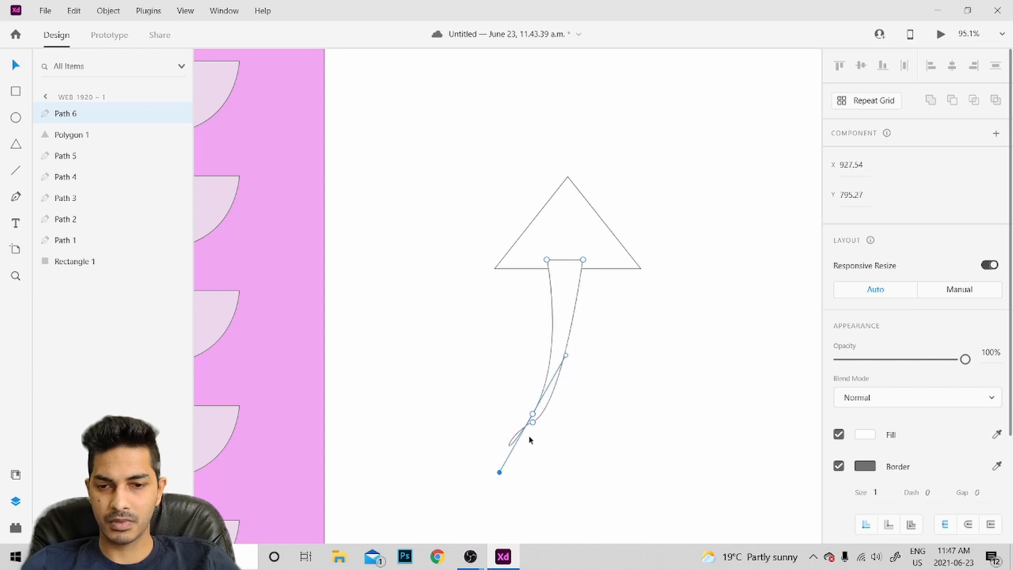
mouse_move(532, 417)
mouse_down()
mouse_move(516, 426)
mouse_move(527, 429)
mouse_move(515, 420)
mouse_move(529, 396)
mouse_move(529, 433)
mouse_move(518, 431)
mouse_move(536, 410)
mouse_up()
click(584, 411)
Reopen the arrow's tail for path editing and add an anchor point on its lower edge near the tip
click(538, 411)
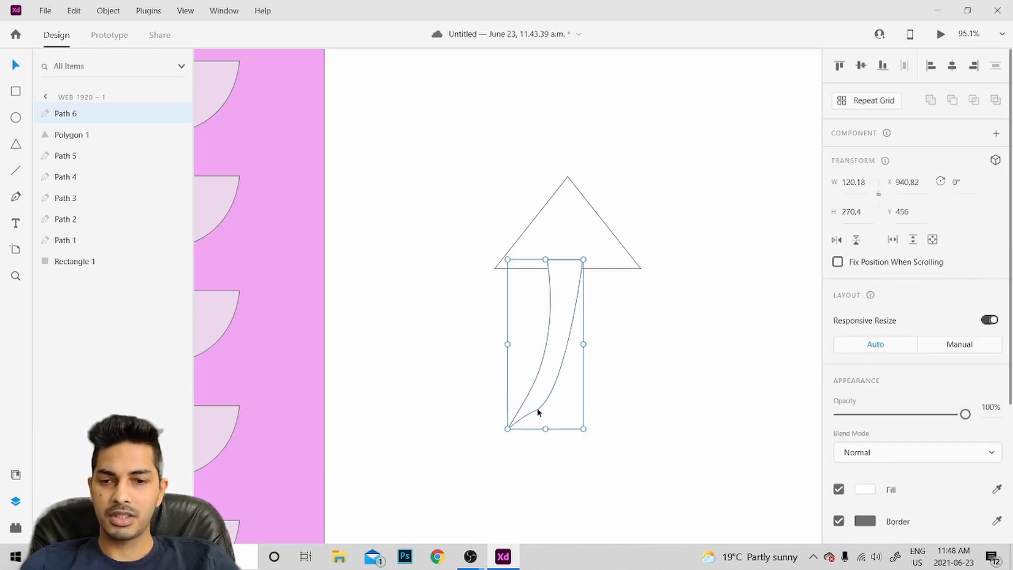
double_click(543, 409)
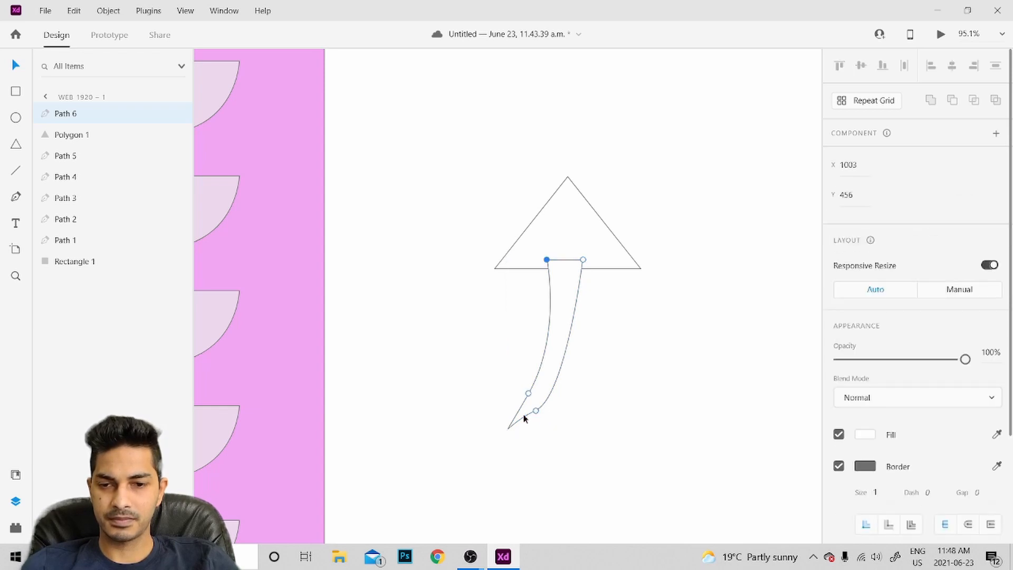
click(525, 418)
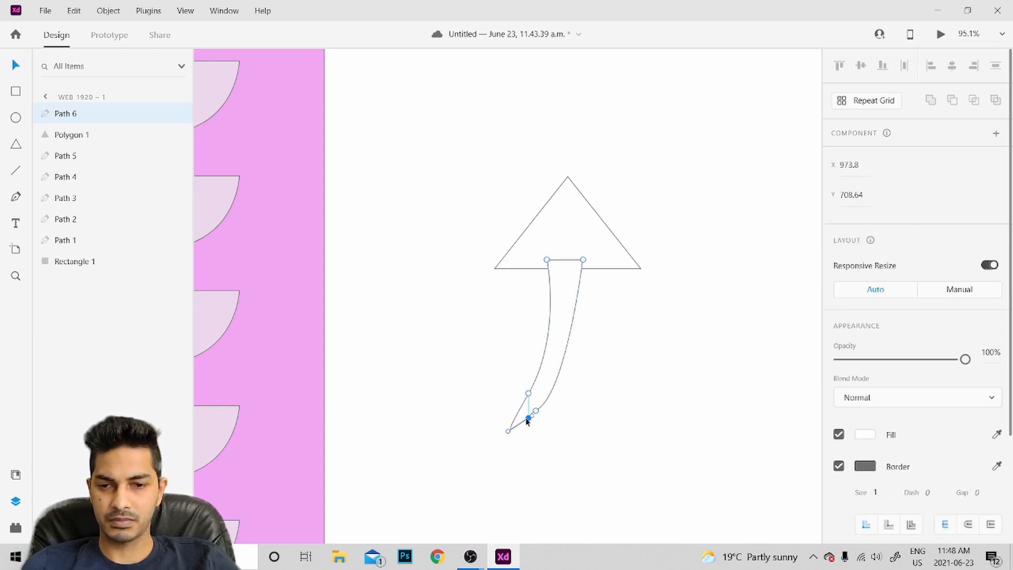
Unite the triangle and its curved tail into a single arrow shape
click(567, 436)
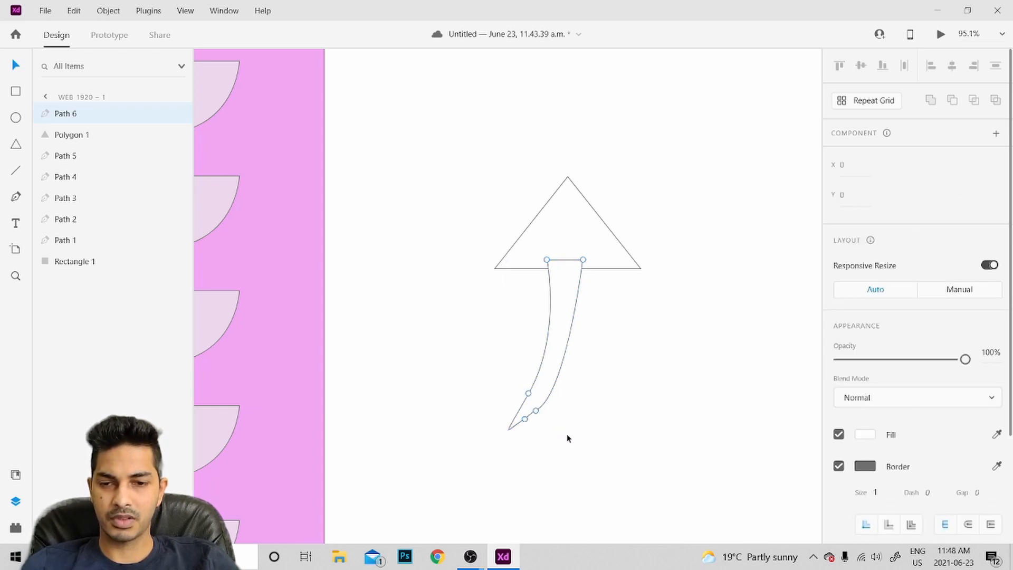
click(572, 222)
shift+click(554, 351)
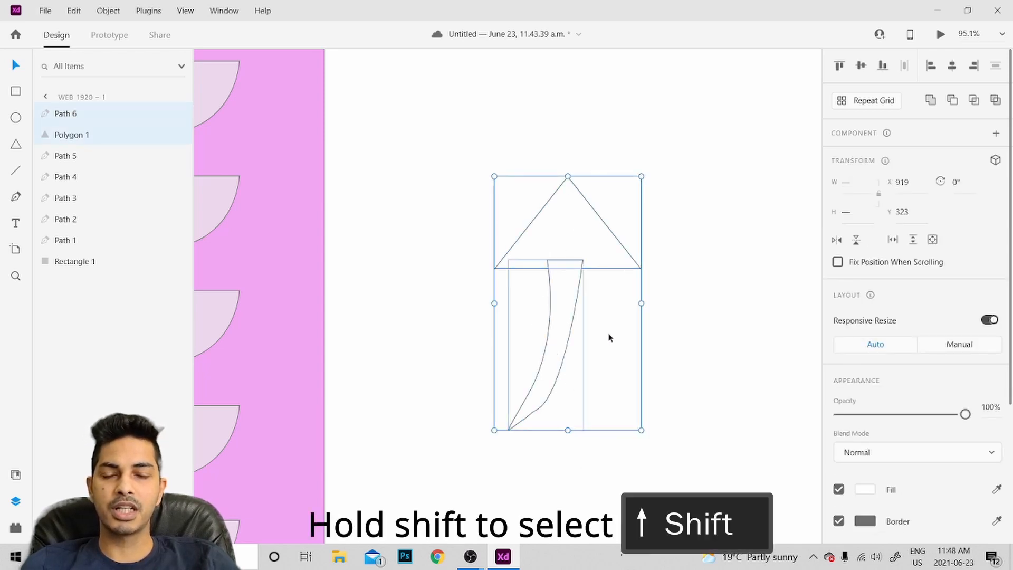
click(931, 101)
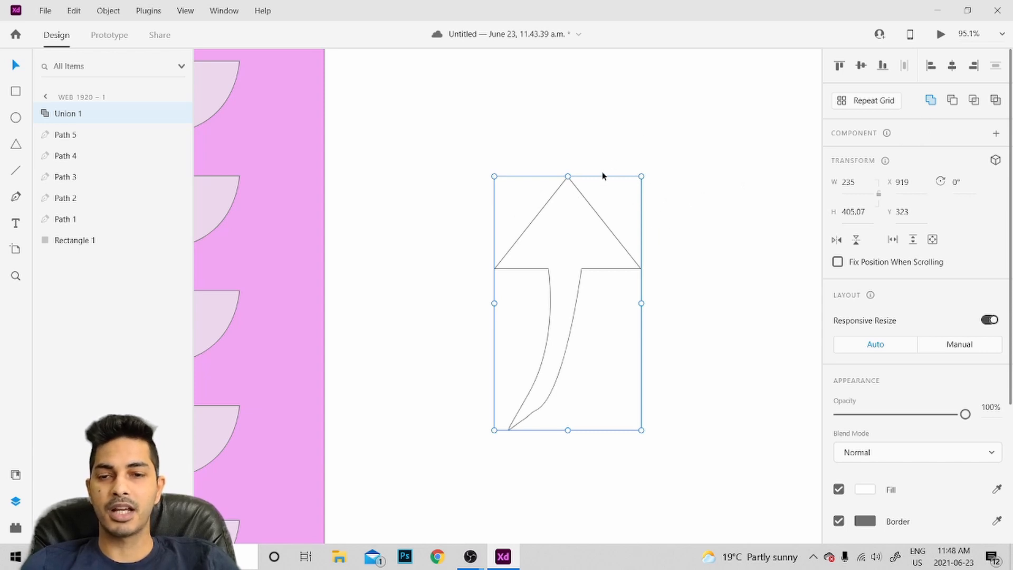
Fill the merged arrow with black and shrink it to about 94 by 114 px
click(865, 489)
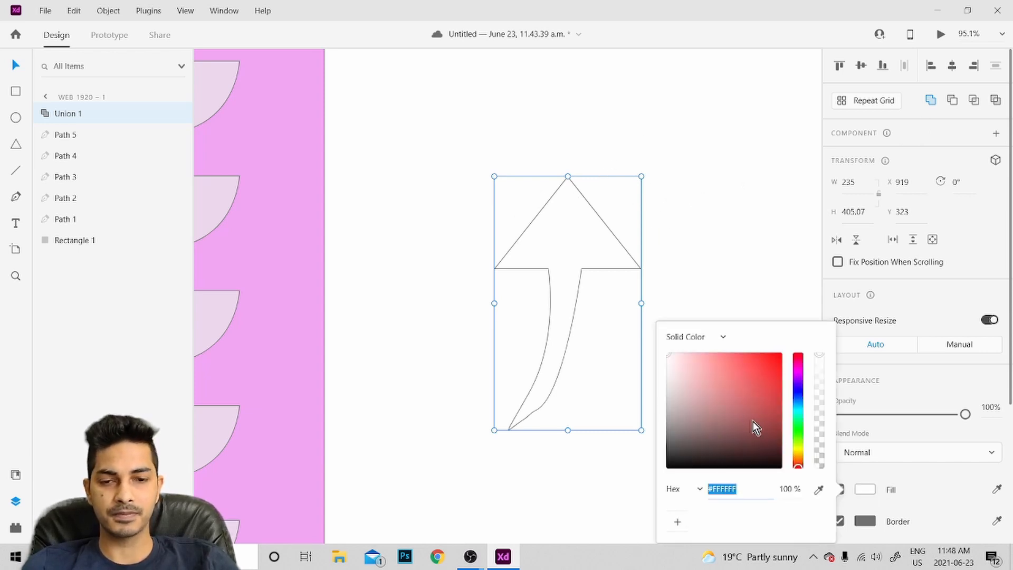
drag(739, 427, 668, 466)
click(715, 273)
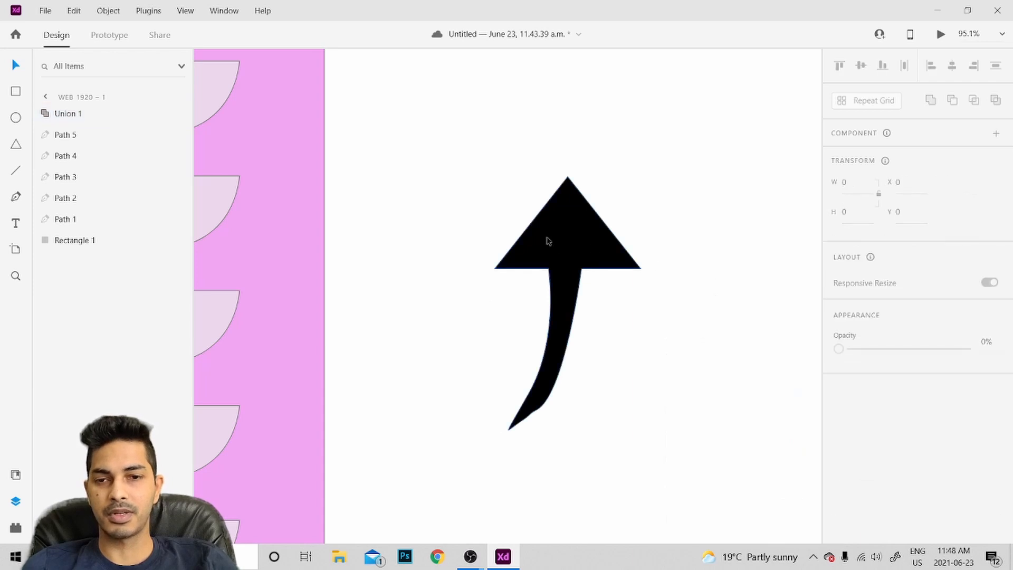
drag(494, 175, 583, 358)
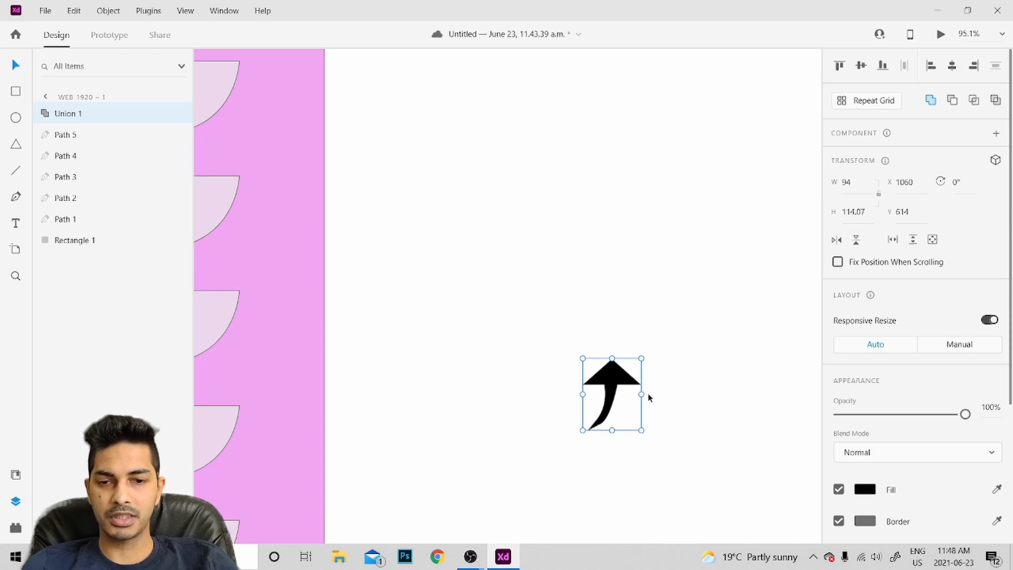
click(650, 396)
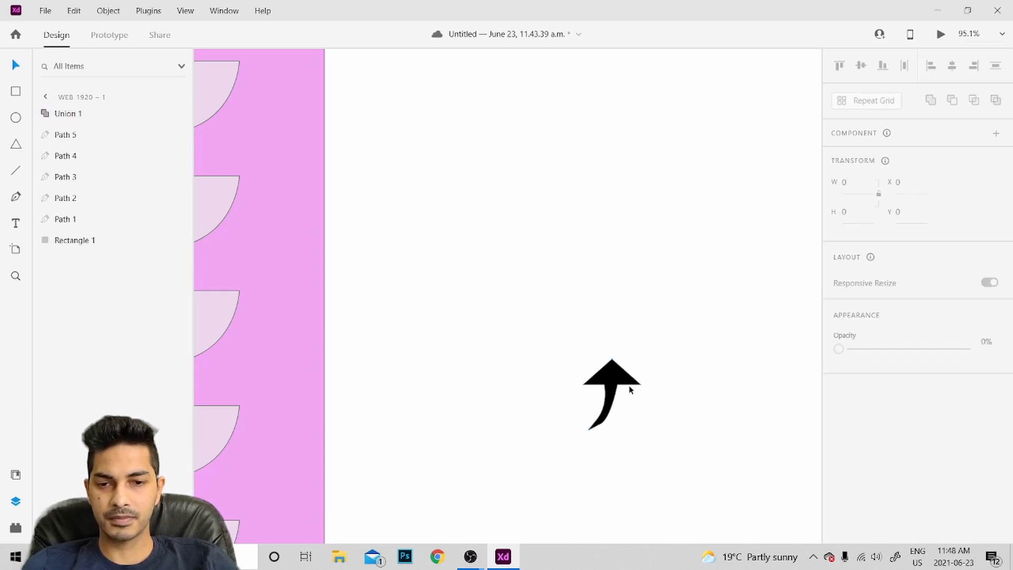
Rotate the arrow to -89° so it points left, and fit it slightly smaller into the panel's margin beside the second and third buttons
click(622, 384)
drag(644, 392, 611, 356)
drag(590, 400, 259, 264)
scroll(338, 262, down, 3)
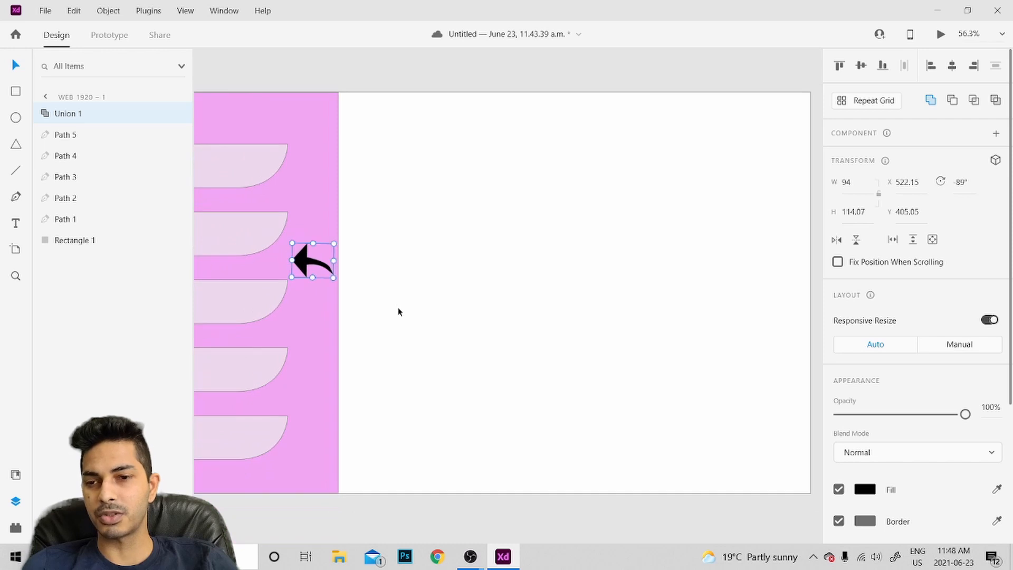
scroll(393, 313, left, 4)
scroll(392, 312, left, 2)
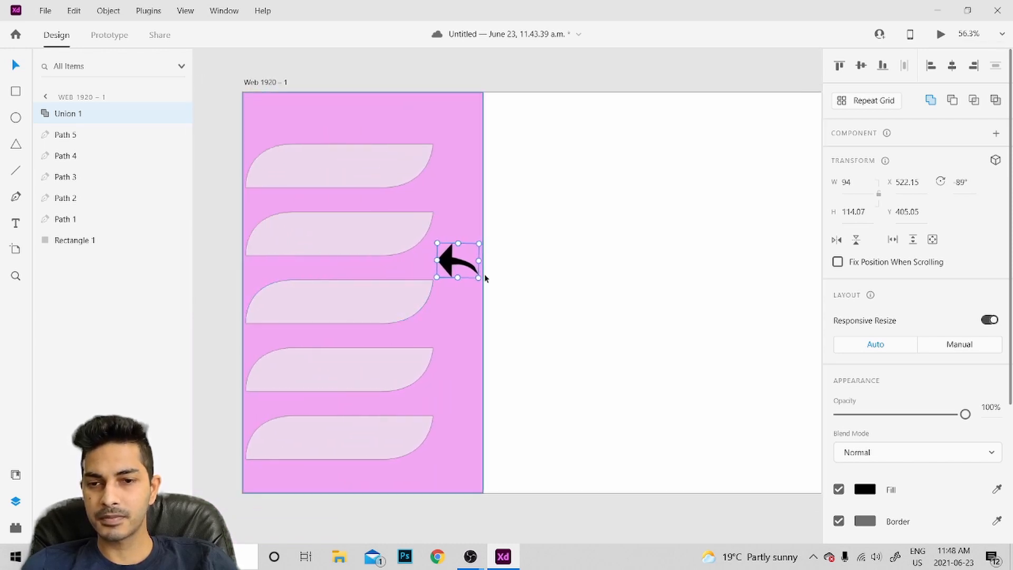
drag(437, 260, 477, 280)
click(544, 284)
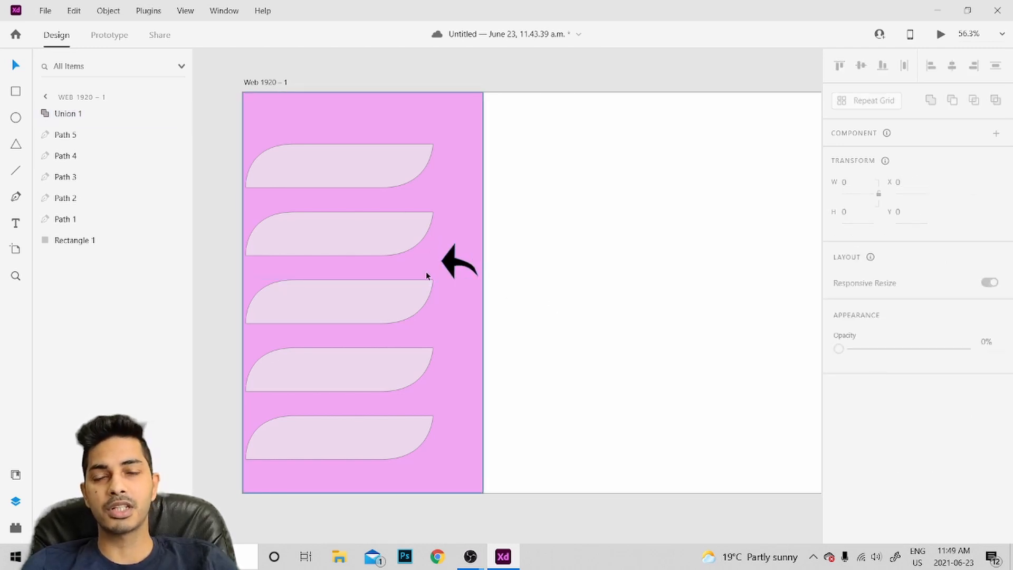
Draw a rectangle about 102 by 351 px overlapping the panel's right edge and set its corner radius to 35
click(16, 91)
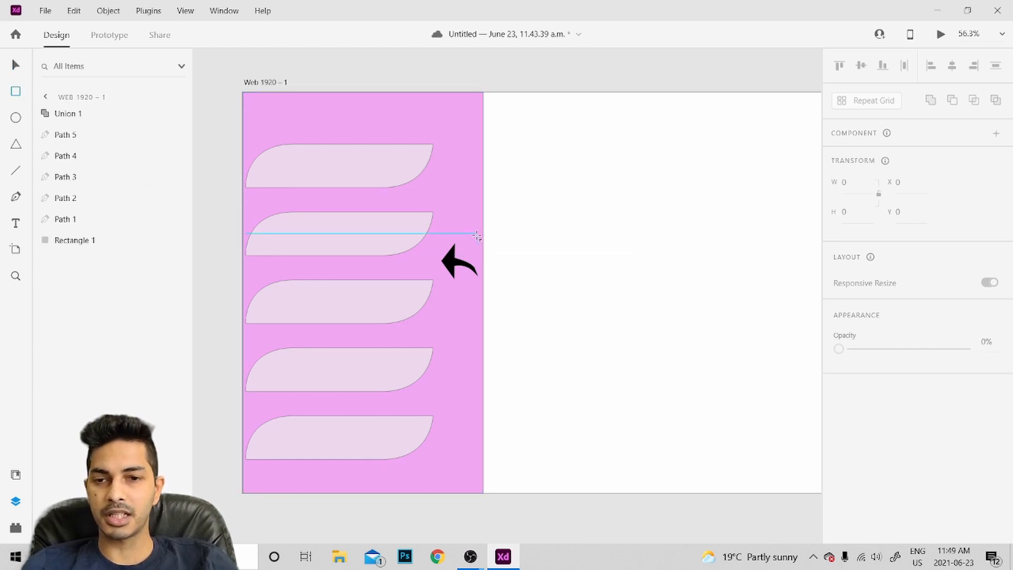
mouse_move(479, 236)
mouse_down()
mouse_move(543, 282)
mouse_move(545, 328)
mouse_move(517, 367)
mouse_up()
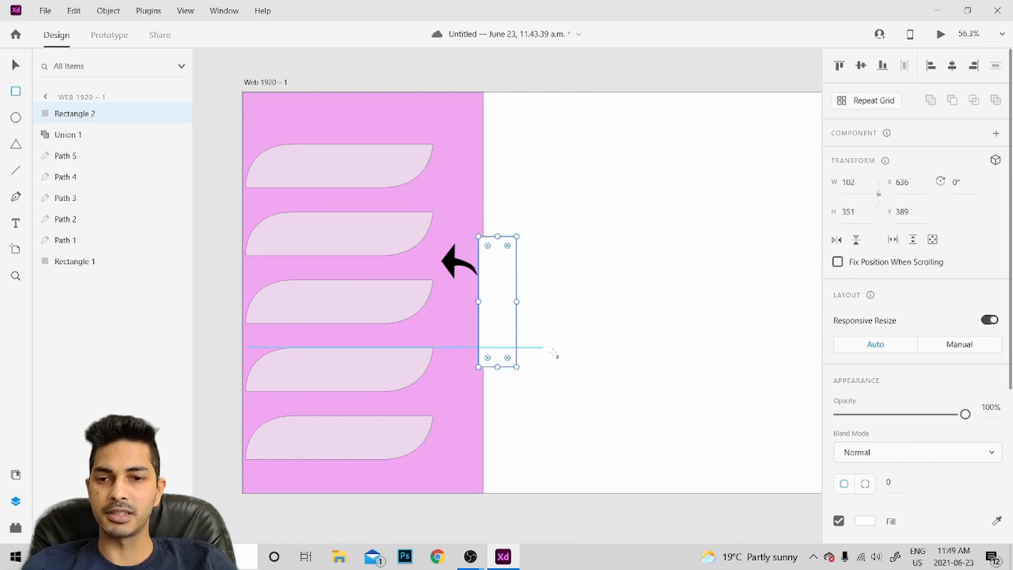
click(889, 482)
text(35)
key(Return)
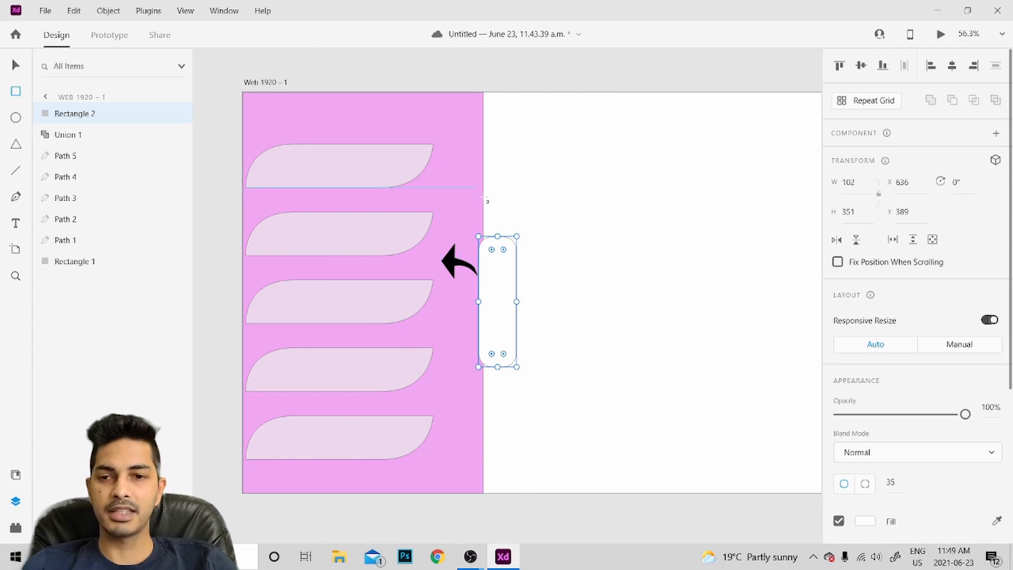
Try to unite the rounded rectangle with the pink panel, and undo the union
click(16, 64)
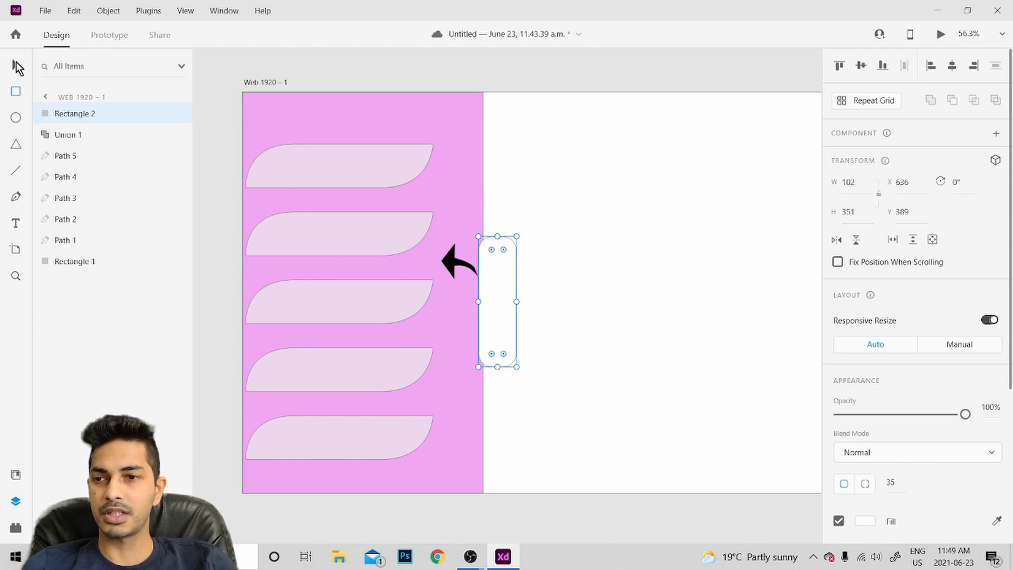
click(452, 173)
shift+click(505, 268)
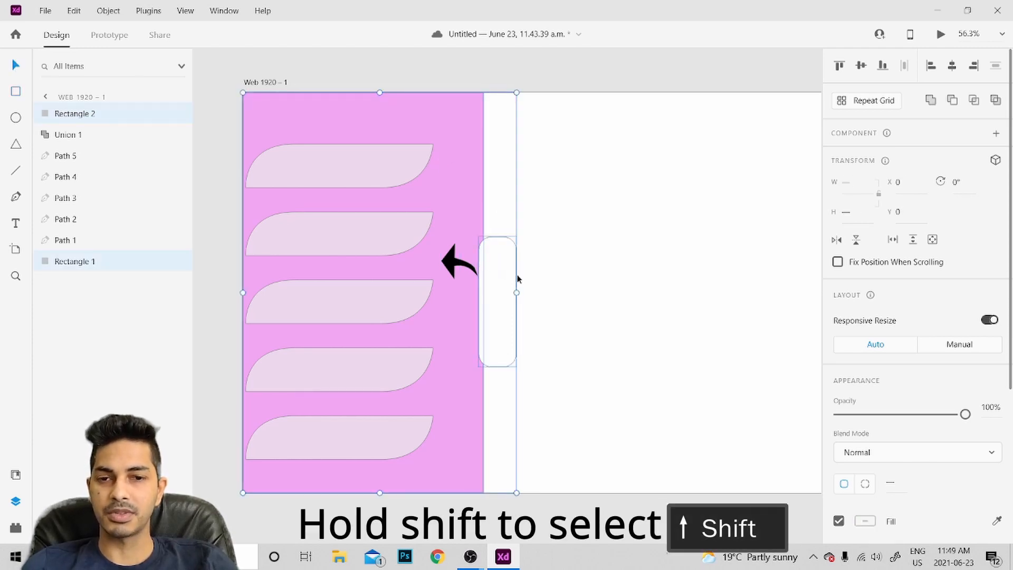
click(931, 102)
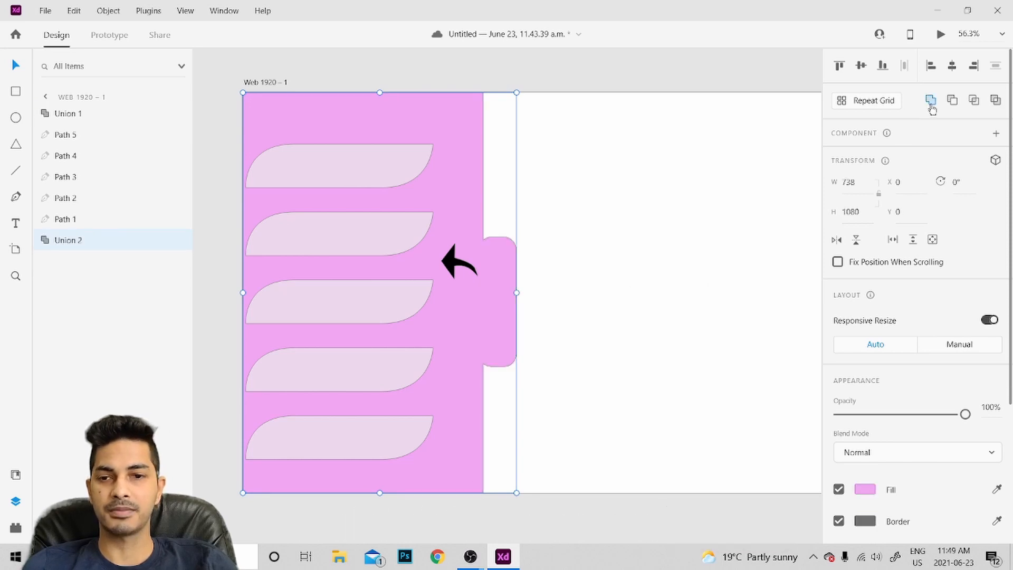
click(596, 337)
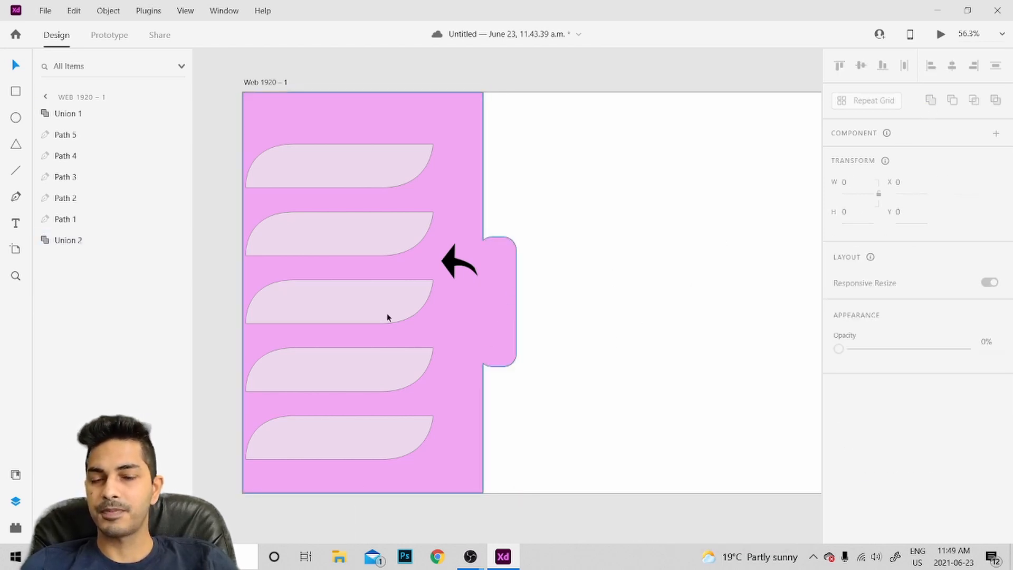
click(516, 315)
key(ctrl+z)
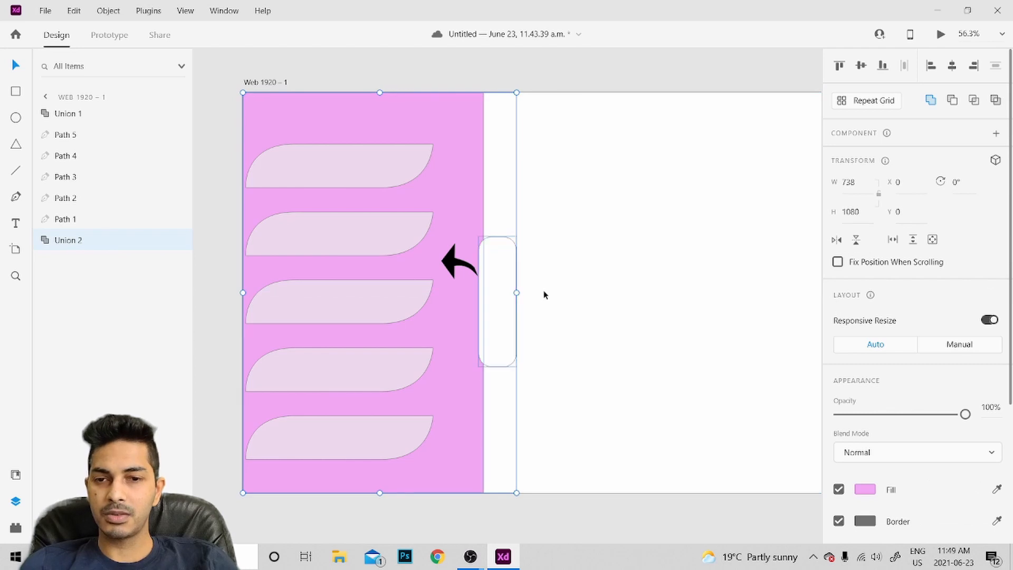
click(583, 289)
double_click(509, 303)
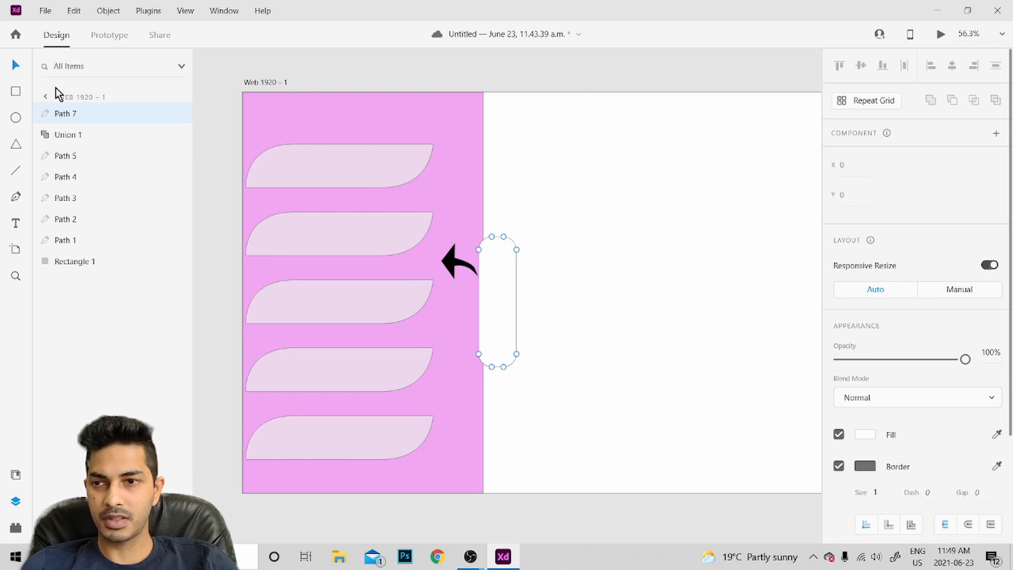
click(583, 256)
Nudge the rounded rectangle about 16 px to the left so it overlaps the pink panel further
click(502, 296)
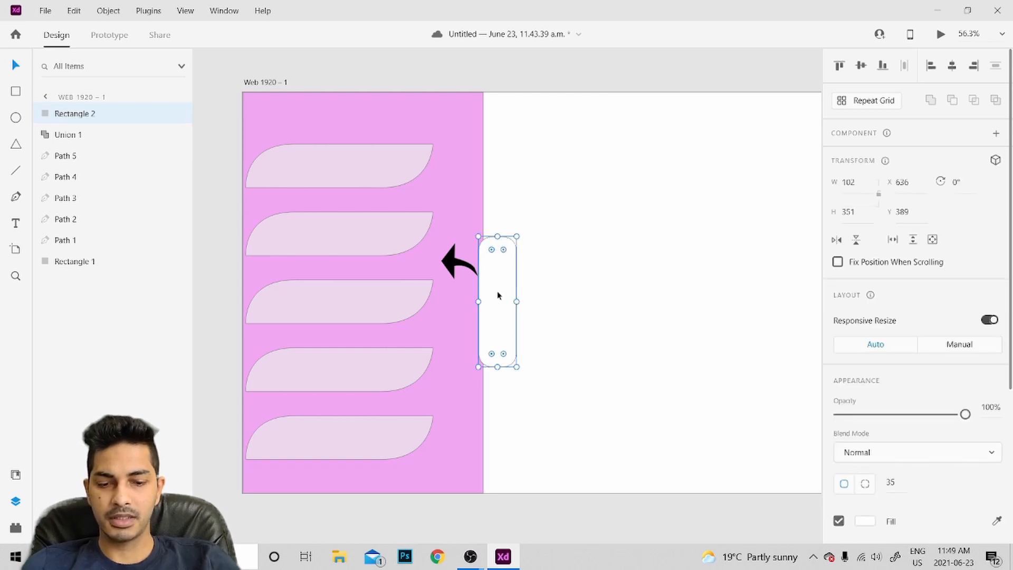
key(Left)
key(Left)
key(Left)
key(Left)
key(Left)
key(Left)
key(Left)
key(Left)
key(Left)
key(Left)
key(Left)
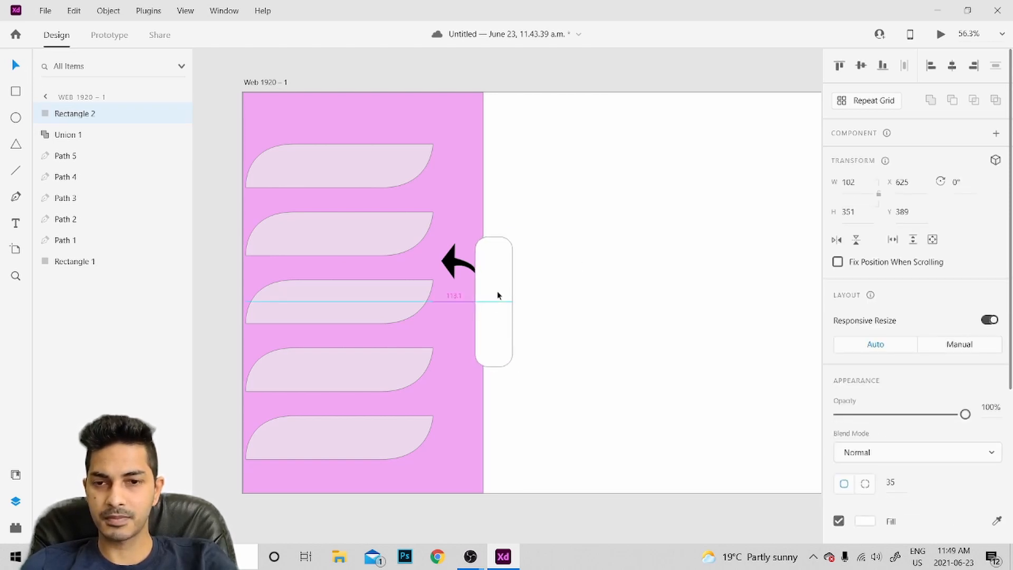
key(Left)
key(Left)
key(Left)
key(Left)
key(Left)
Unite the rounded rectangle with the pink panel so it forms a tab on the panel's right edge
click(432, 168)
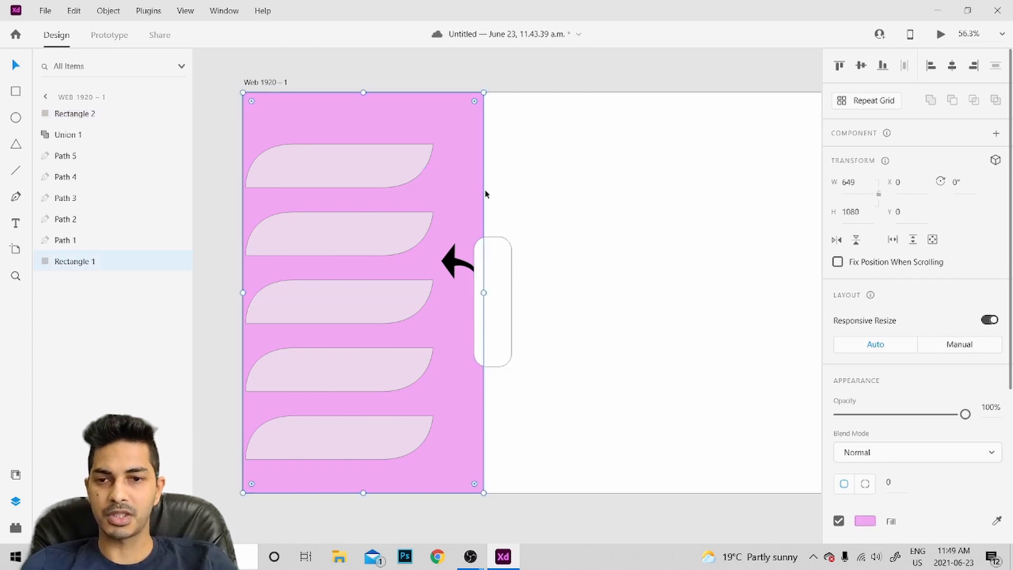
click(496, 282)
shift+click(475, 274)
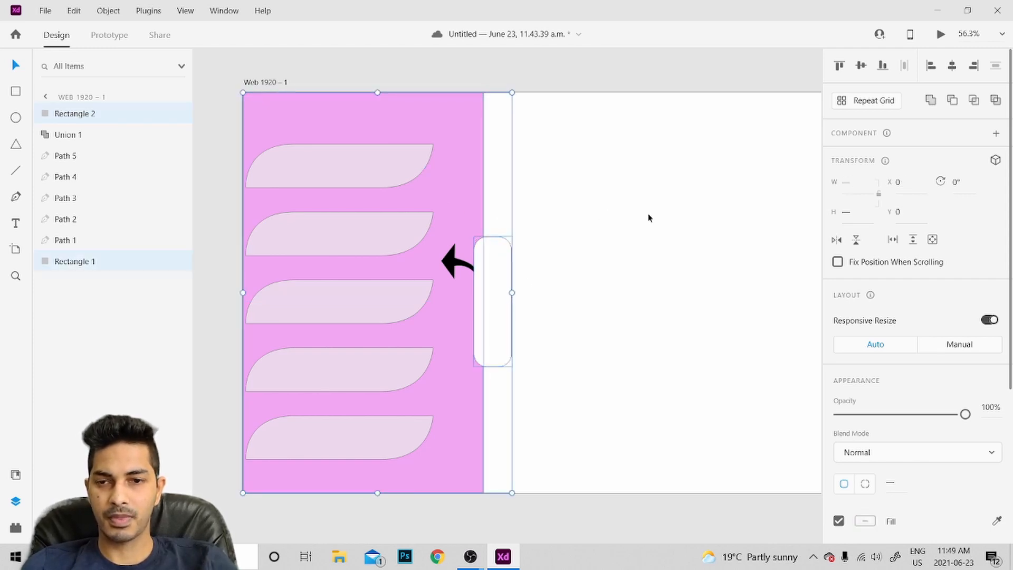
click(952, 103)
click(632, 300)
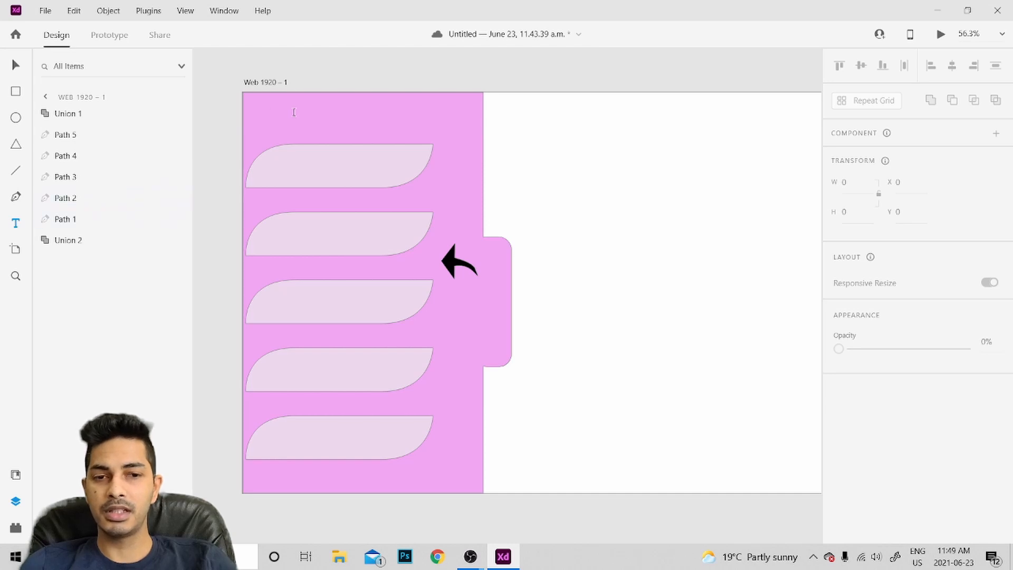
Add the heading "Table of content" above the first button and enlarge it to font size 65
click(277, 119)
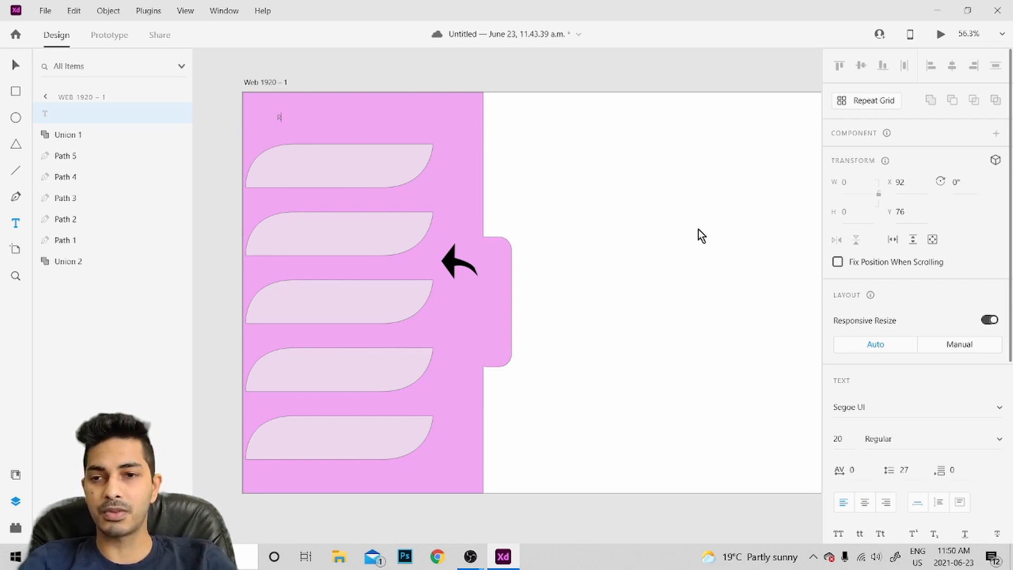
text(R)
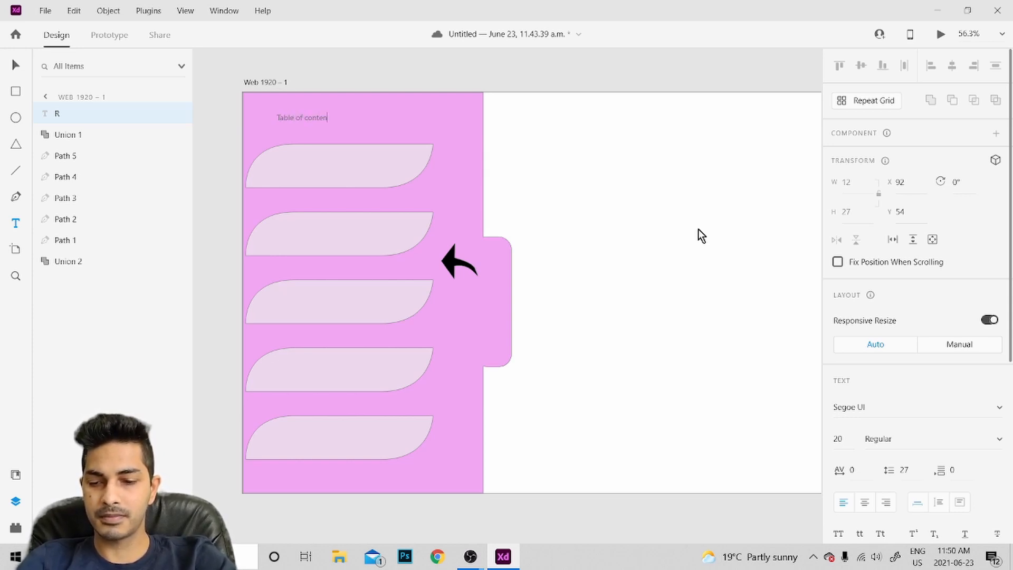
double_click(325, 119)
click(330, 121)
key(Escape)
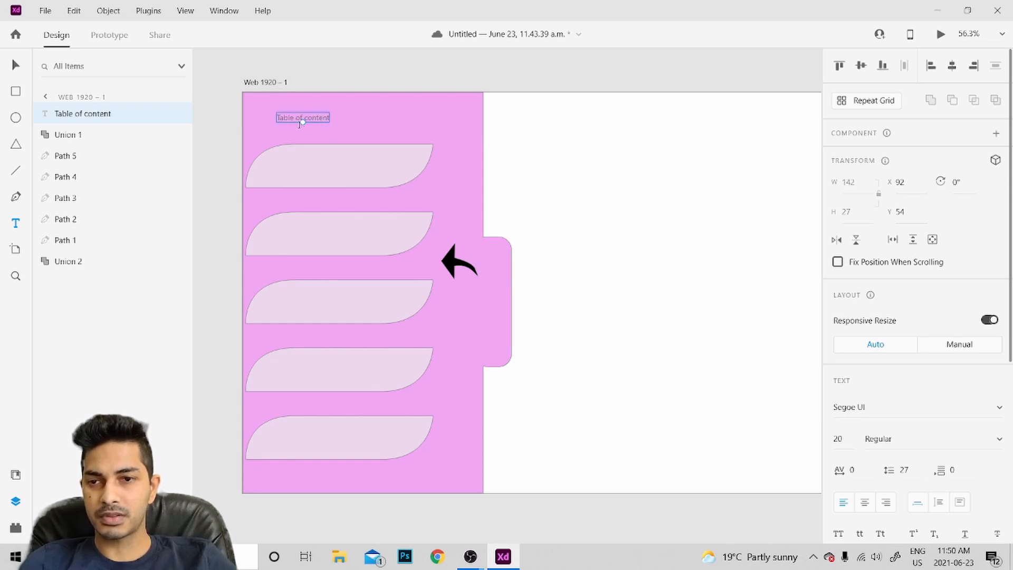
drag(303, 123, 373, 124)
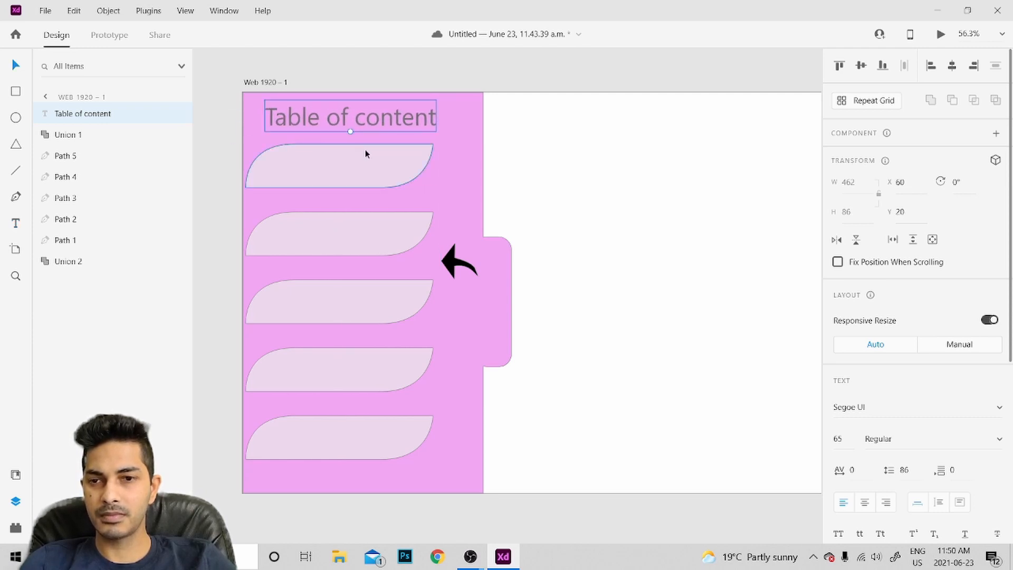
Align the heading and the five buttons on a common horizontal center and distribute them evenly in the vertical direction
click(363, 151)
shift+click(349, 242)
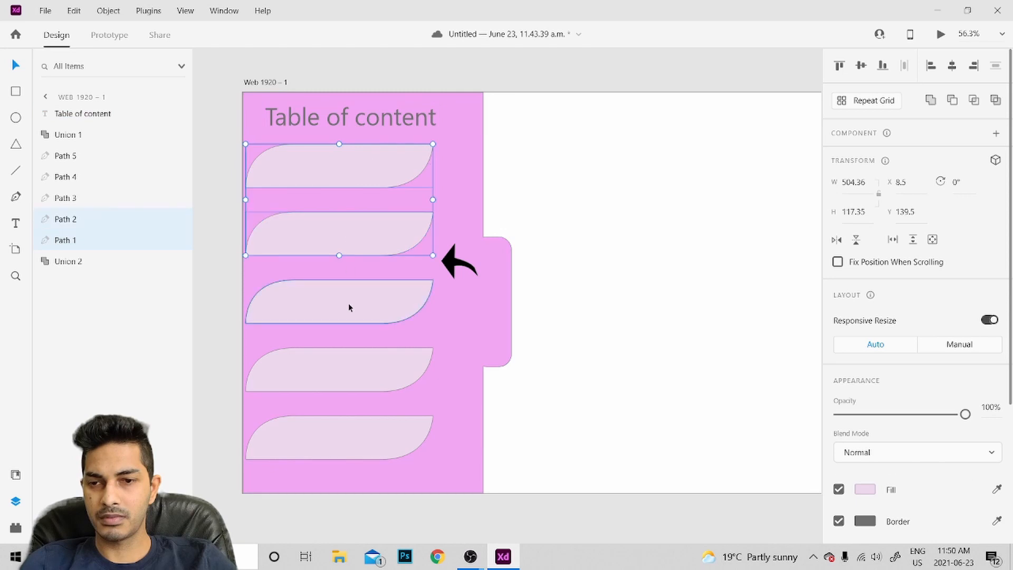
shift+click(348, 305)
shift+click(355, 373)
shift+click(361, 441)
shift+click(402, 120)
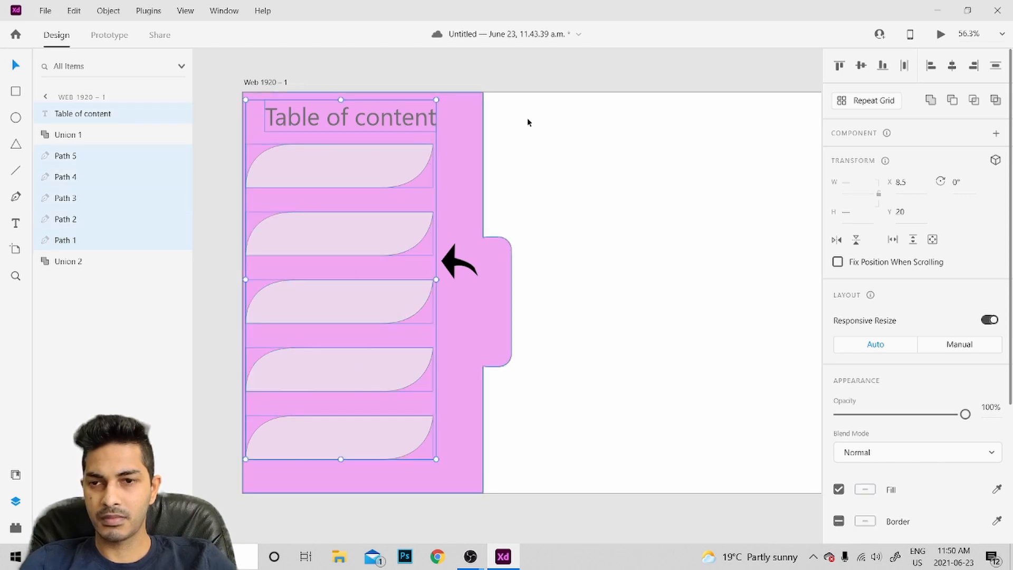
click(953, 68)
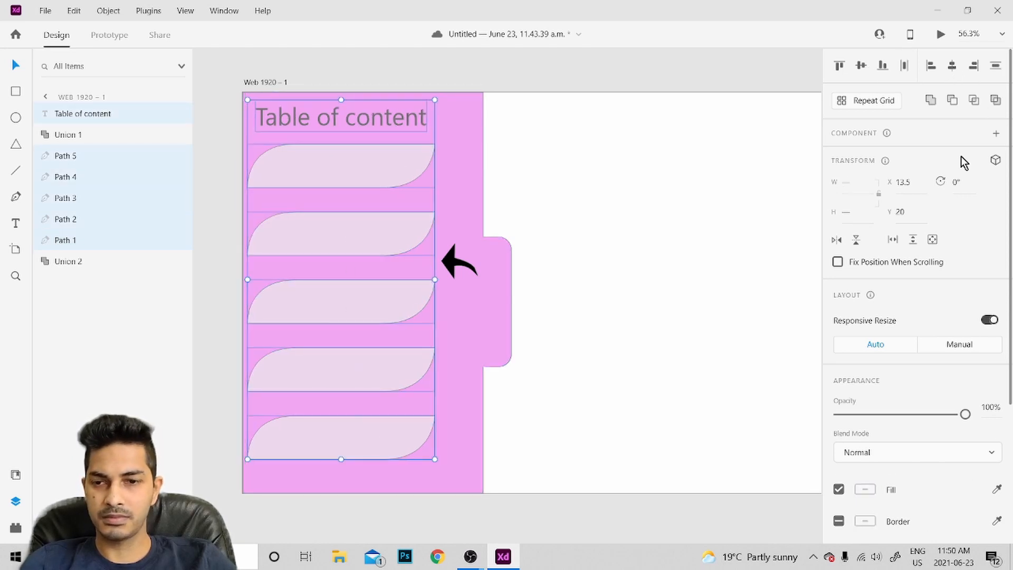
click(995, 67)
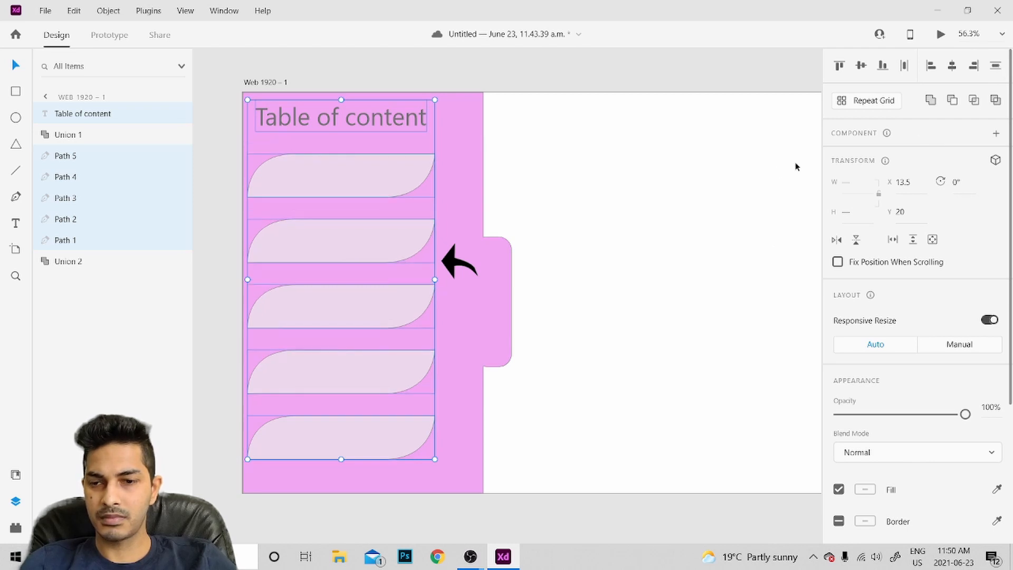
click(736, 185)
Move the "Table of content" heading slightly down and right, closer to the first button
click(380, 125)
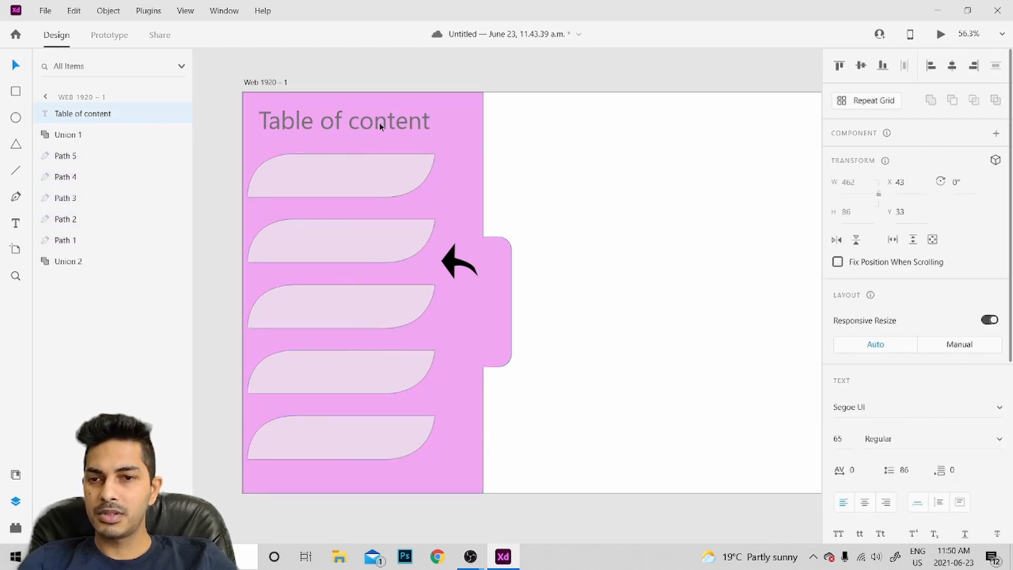
drag(379, 124, 380, 126)
click(600, 169)
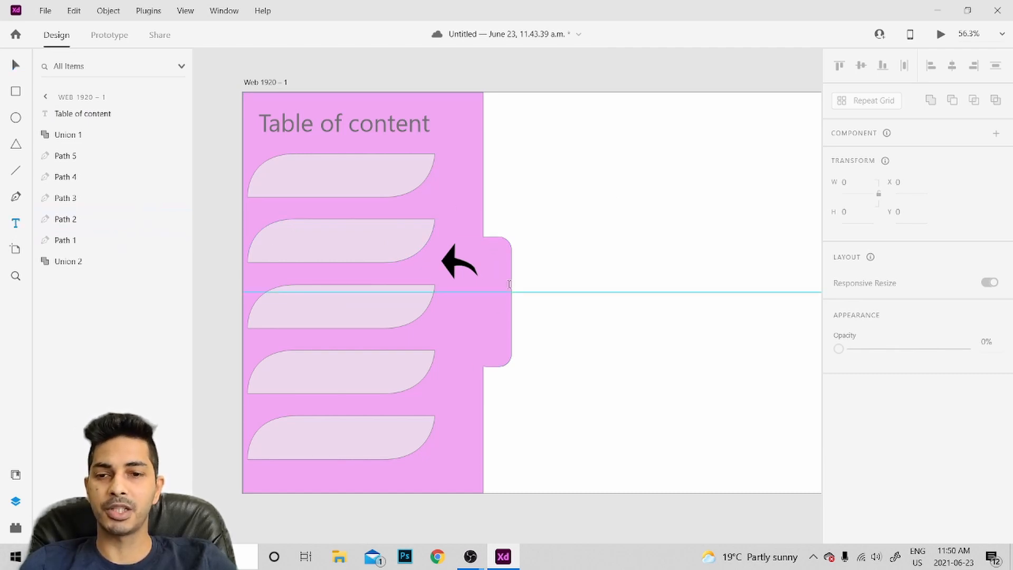
Add the text "MENU" at font size 60, stacked one letter per line, and position it on the panel's tab
drag(486, 250, 509, 366)
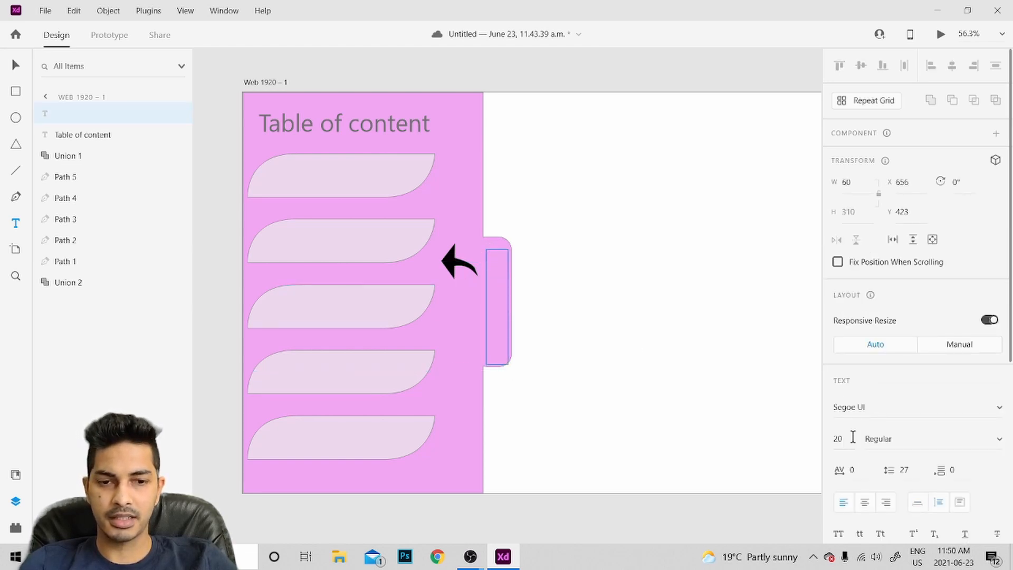
drag(841, 439, 841, 415)
drag(846, 331, 850, 310)
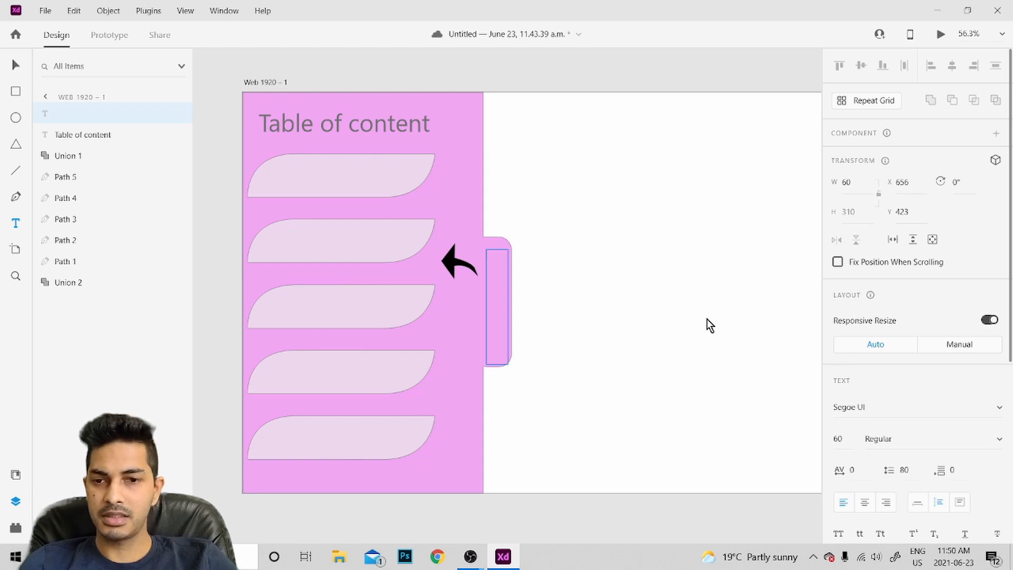
text(Me)
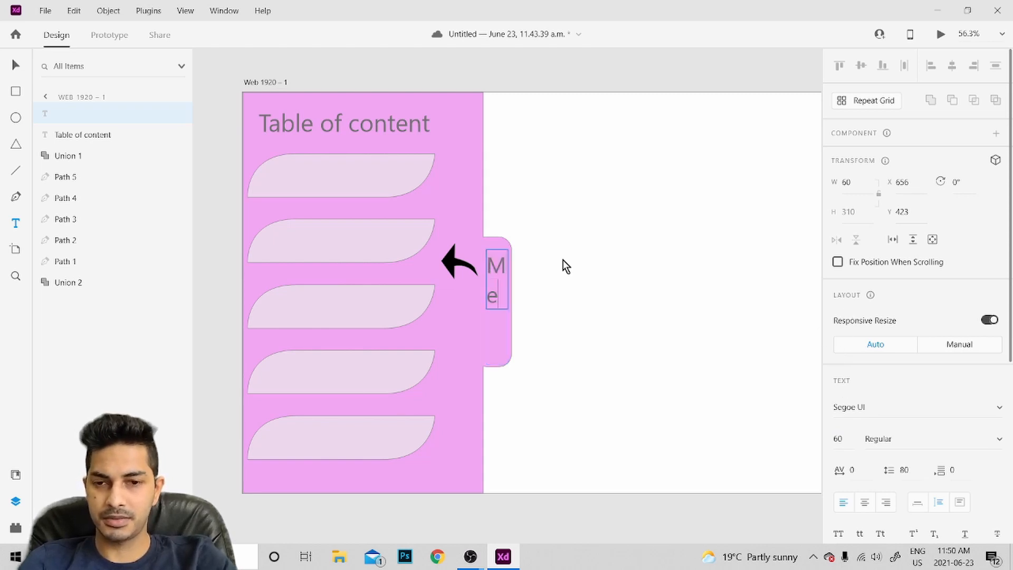
key(BackSpace)
text(ENU)
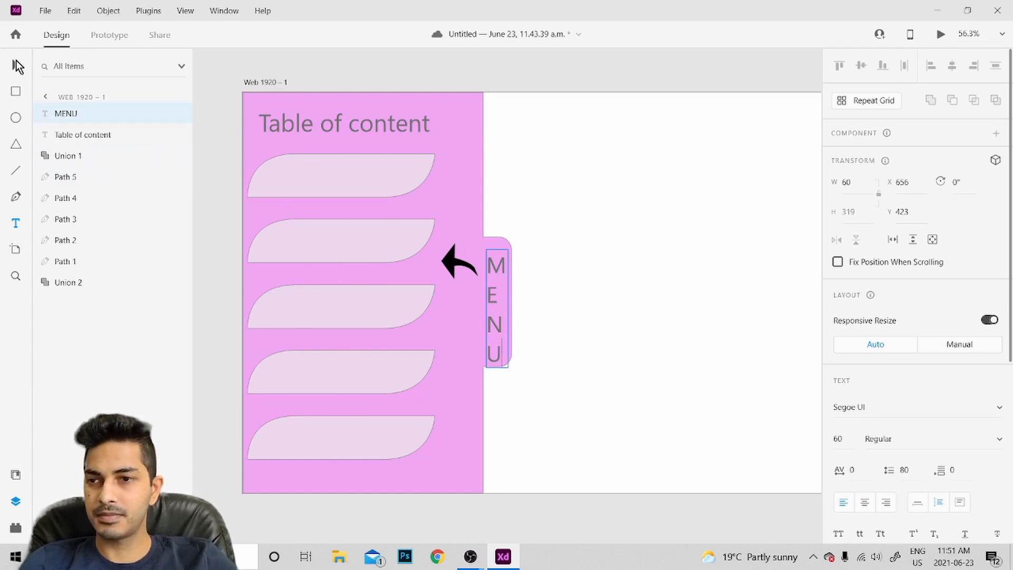
key(Escape)
drag(501, 298, 499, 295)
click(556, 260)
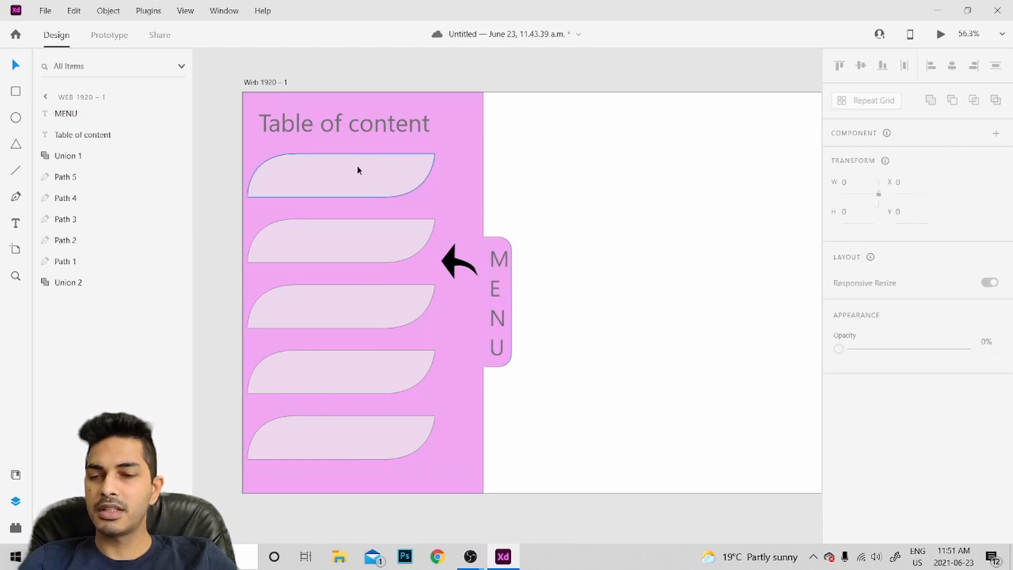
Add the text label "Slide 1" and center it on the first curved button
click(16, 224)
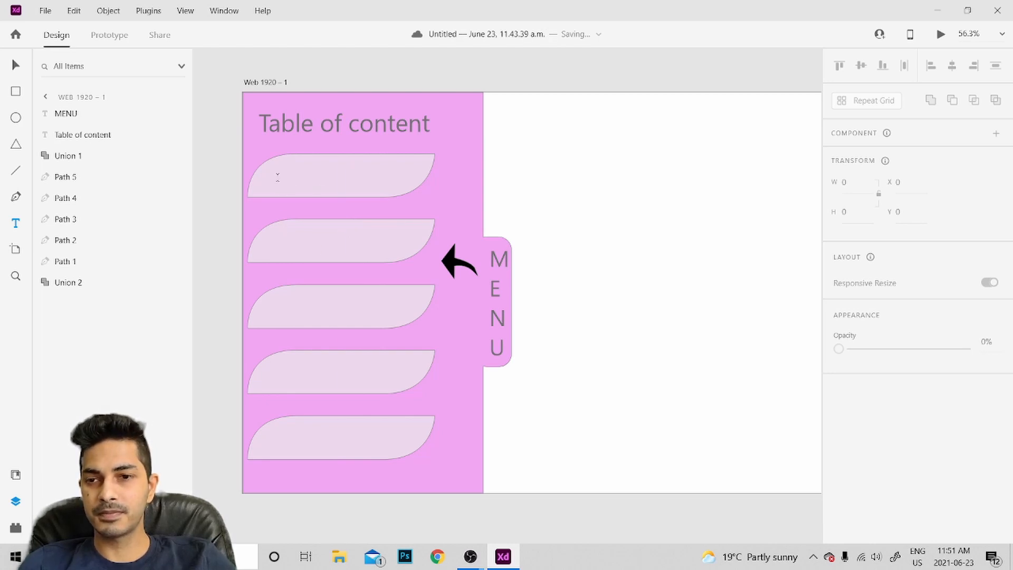
click(281, 177)
text(S)
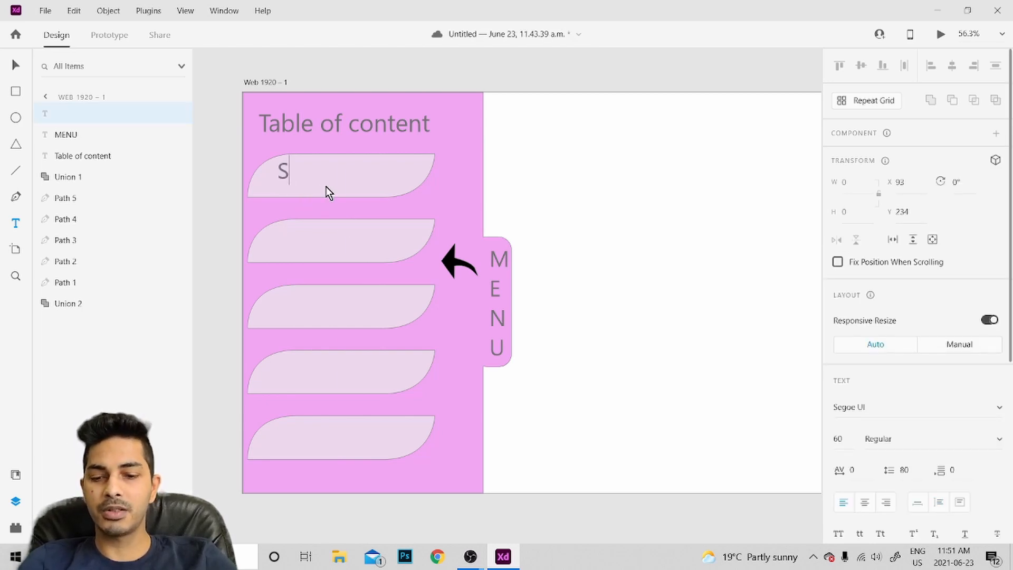
text(li)
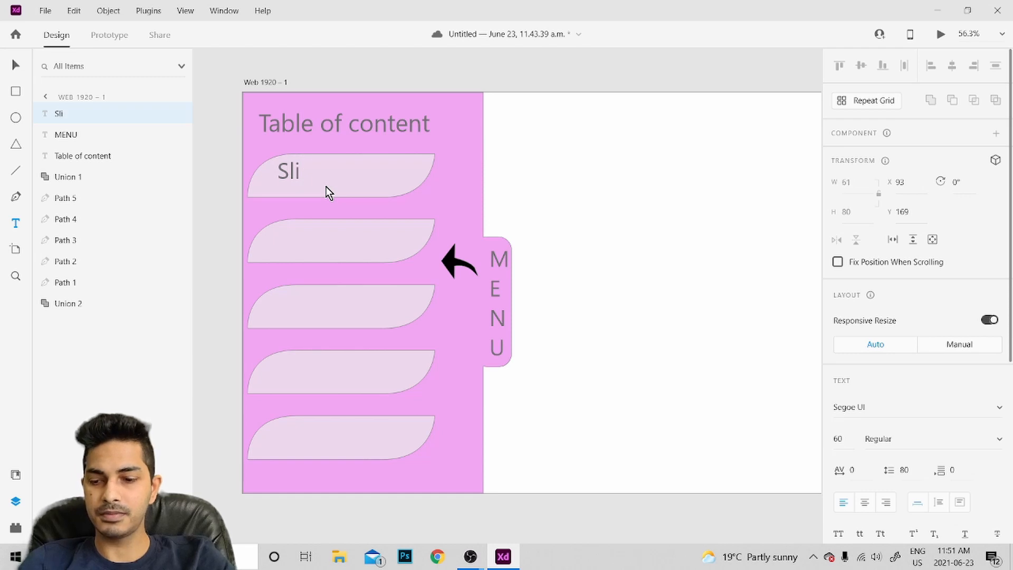
text(dw)
key(BackSpace)
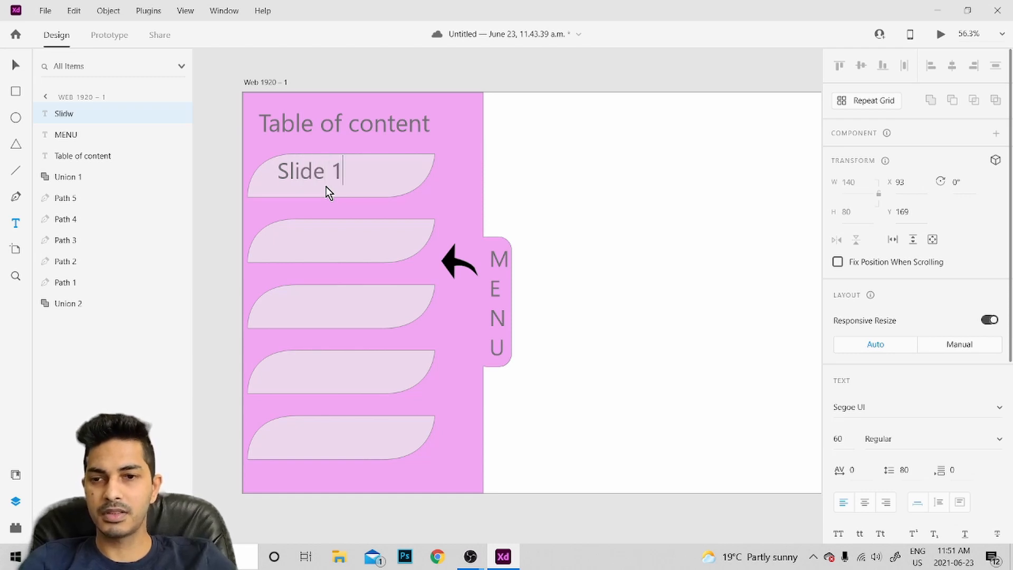
key(Escape)
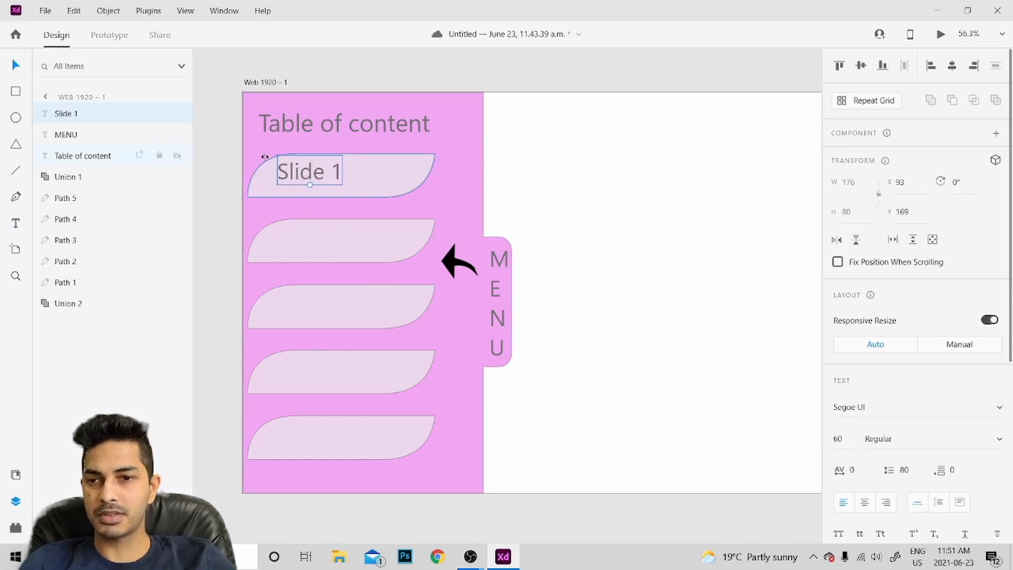
drag(315, 179, 345, 178)
shift+click(396, 170)
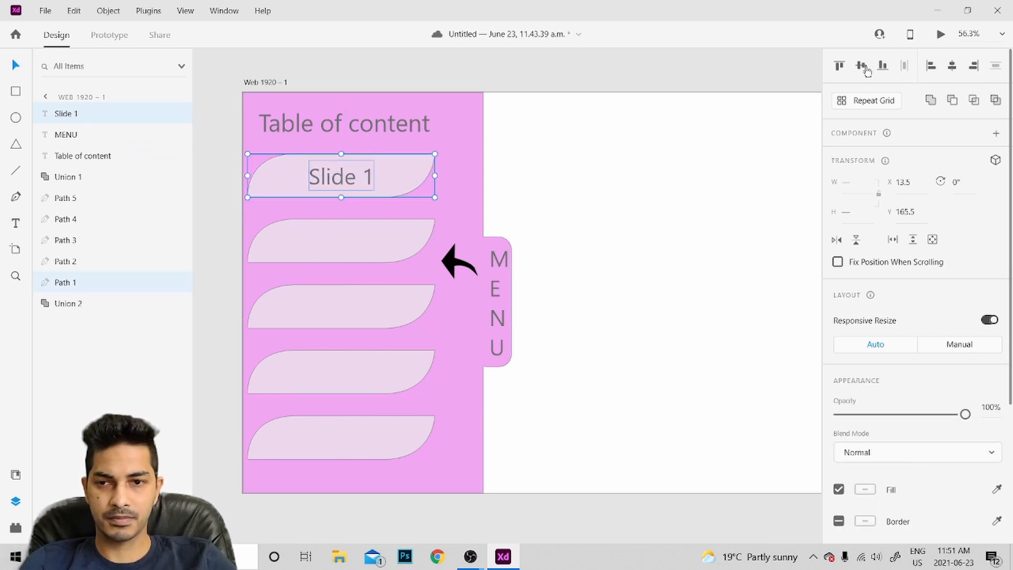
Enlarge the "Slide 1" label to font size 69 and align it vertically with the middle of its button
click(335, 189)
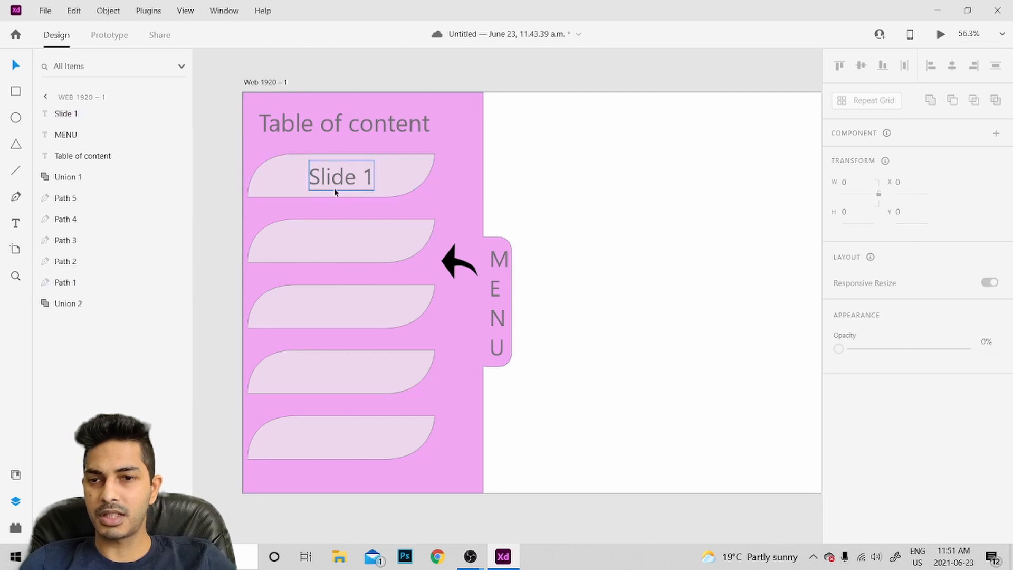
drag(342, 188, 341, 441)
shift+click(405, 177)
click(860, 65)
Duplicate the "Slide 1" label onto each of the four buttons below
click(355, 189)
key(ctrl+z)
key(ctrl+z)
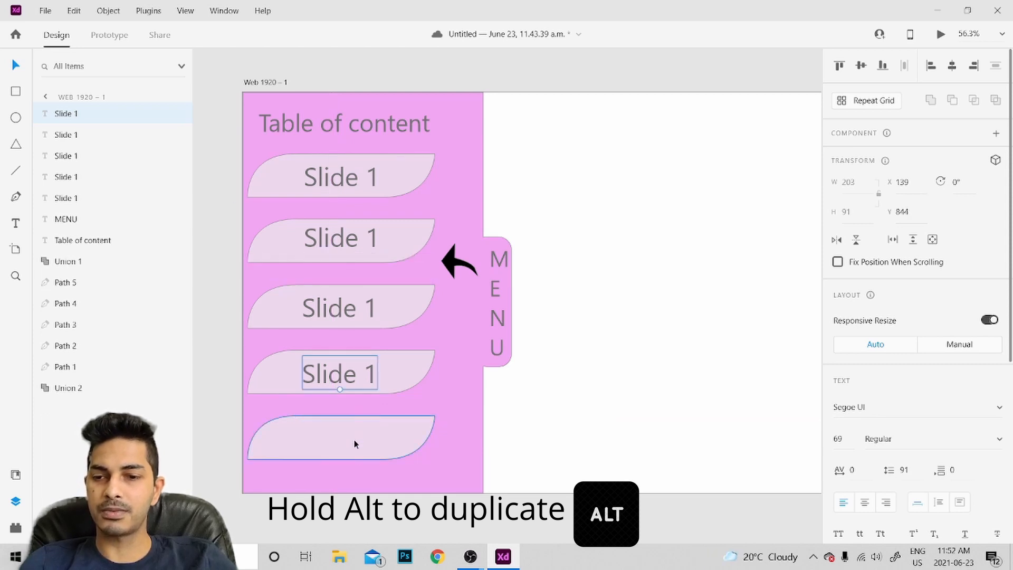
drag(346, 379, 346, 447)
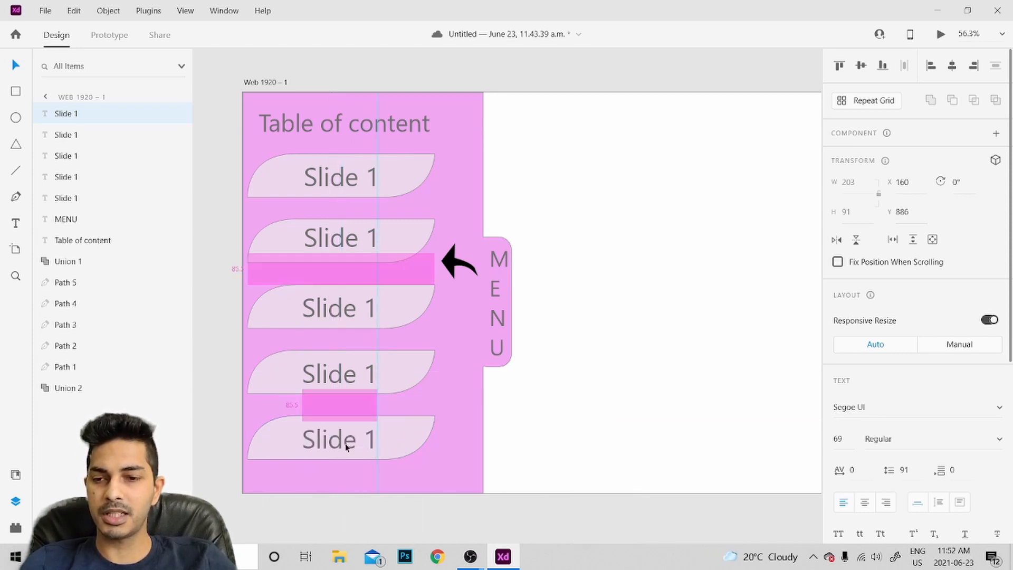
Change the label on the second button to "Slide 2"
click(333, 174)
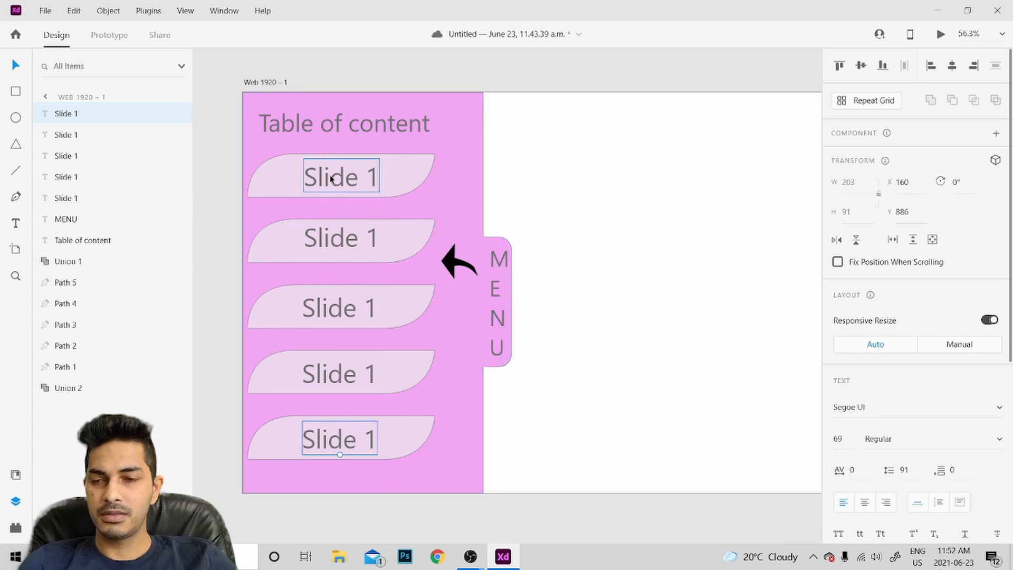
double_click(332, 174)
click(369, 182)
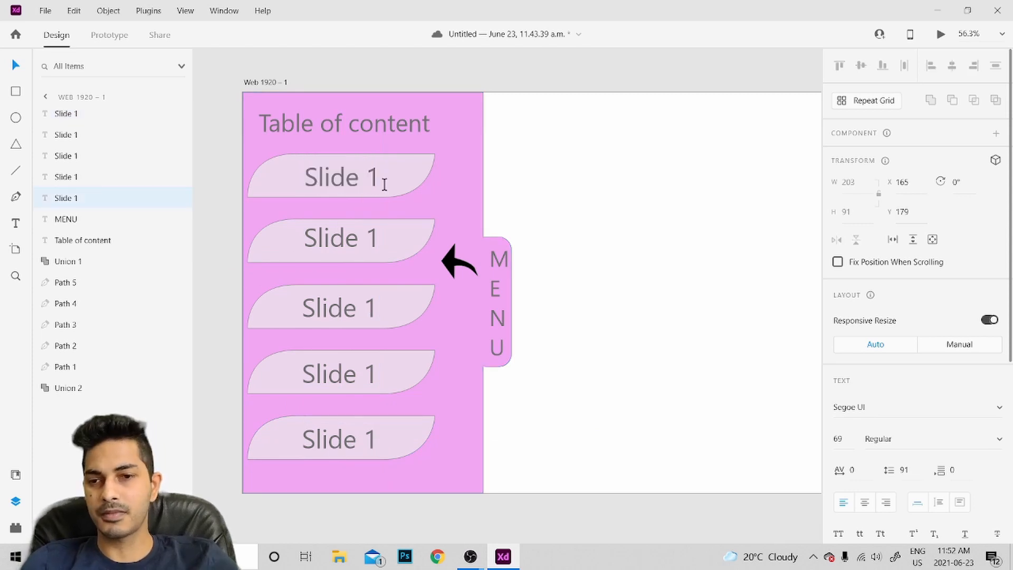
double_click(375, 237)
click(383, 237)
key(BackSpace)
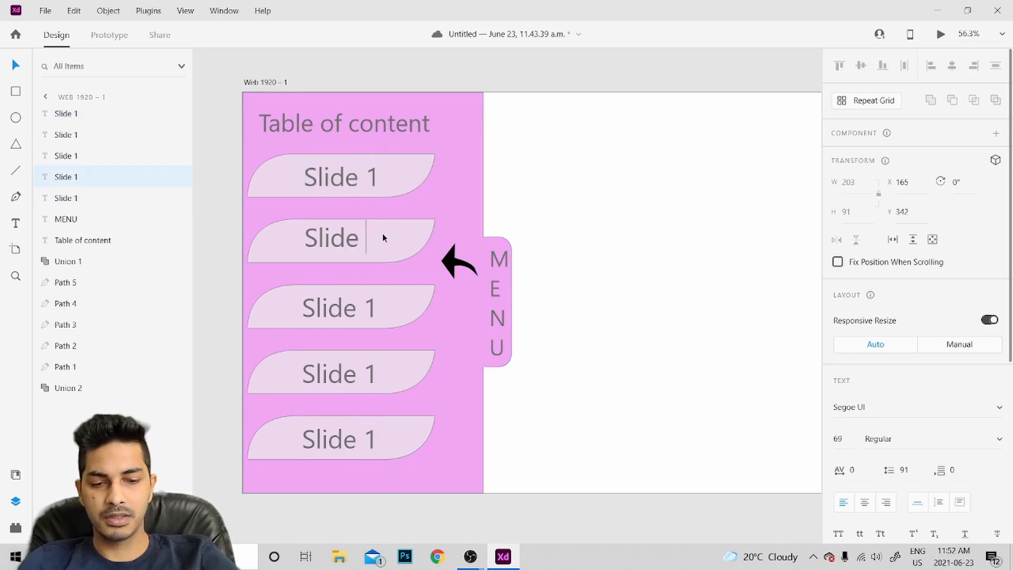
text(2)
Change the label on the third button to "Slide 3"
click(373, 310)
double_click(371, 310)
click(371, 311)
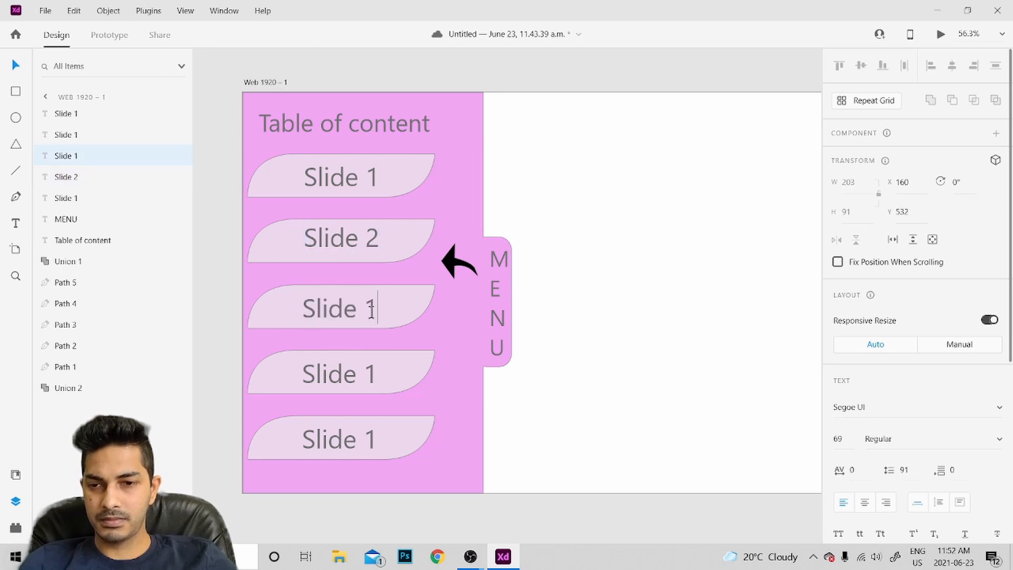
key(BackSpace)
text(3)
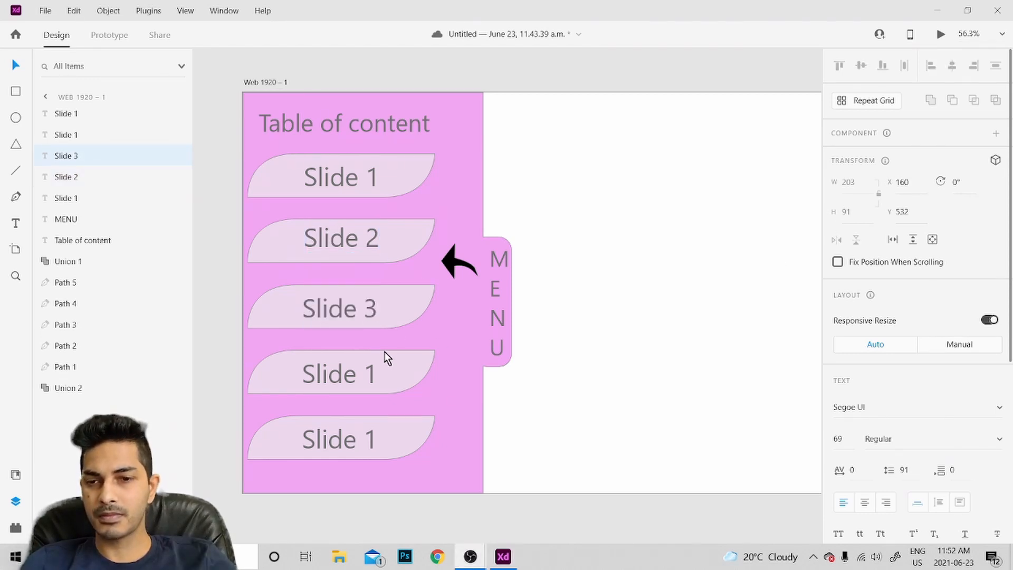
Change the label on the fourth button to "Slide 4"
double_click(371, 373)
click(374, 373)
key(BackSpace)
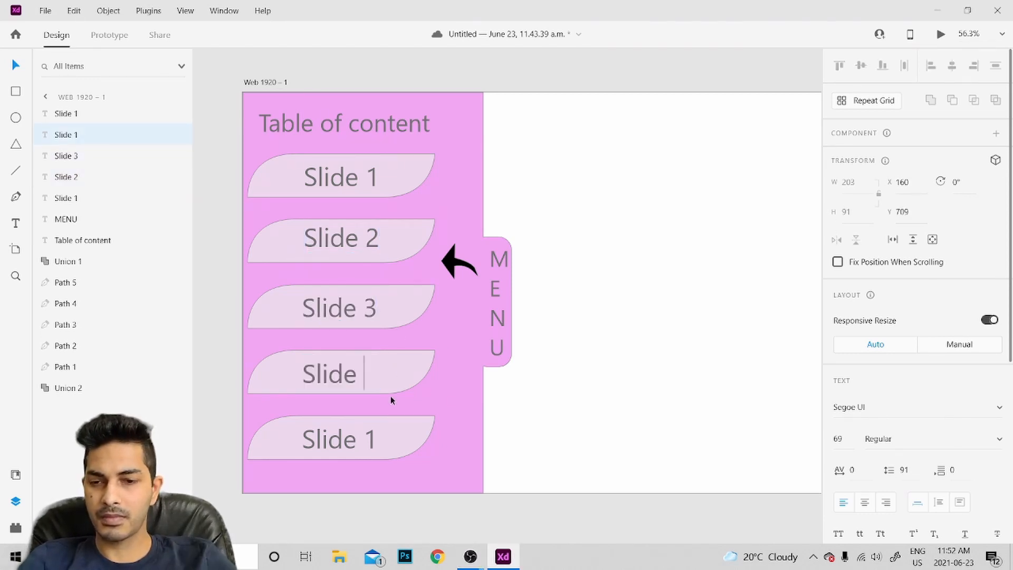
text(4)
Change the label on the fifth button to "Slide 5"
click(371, 441)
double_click(371, 440)
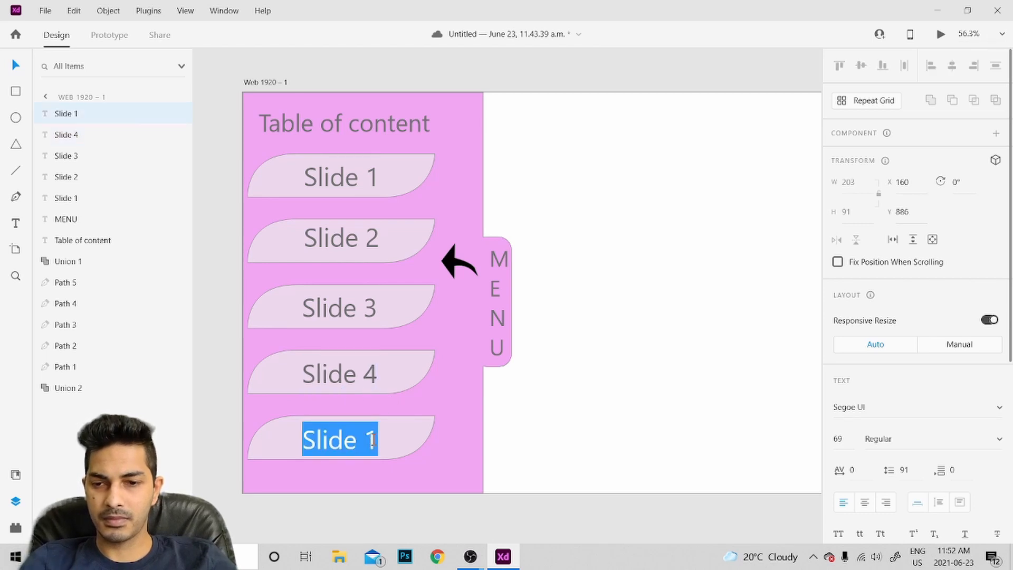
click(388, 462)
key(BackSpace)
text(5)
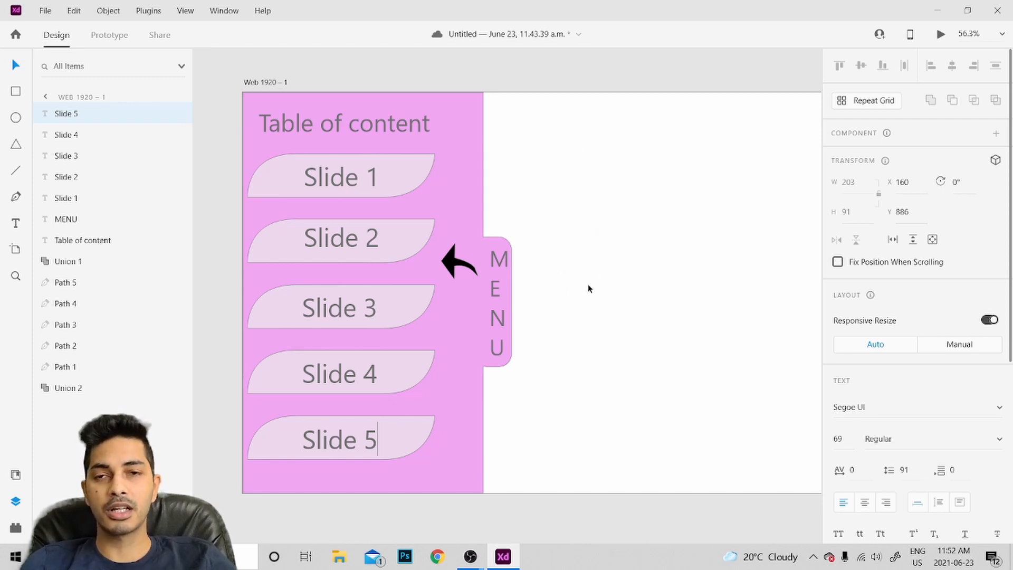
Turn the panel, heading, buttons, labels, arrow and MENU text on the artboard into a single component
key(ctrl+a)
key(Escape)
key(ctrl+a)
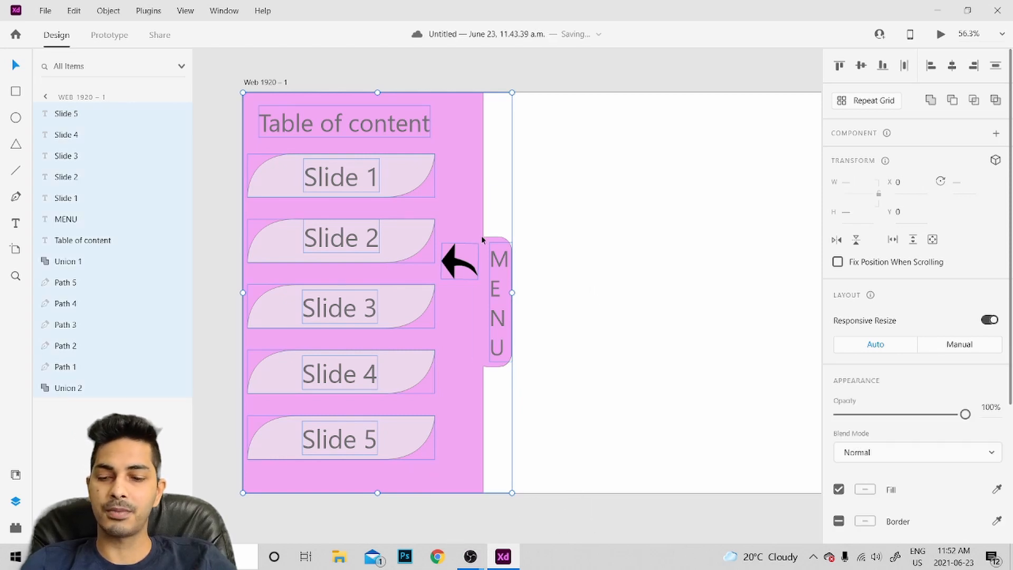
key(ctrl+k)
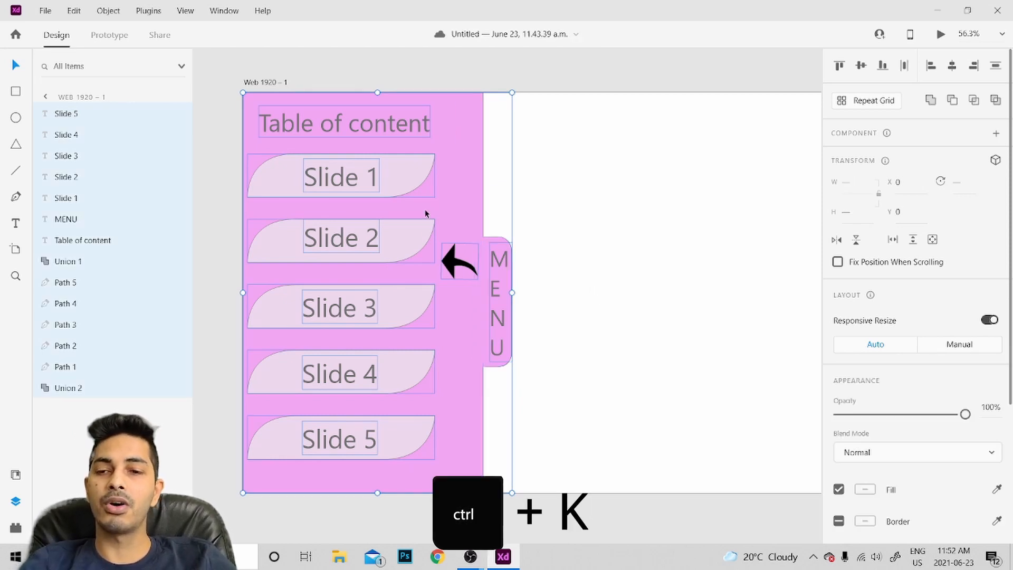
right_click(426, 213)
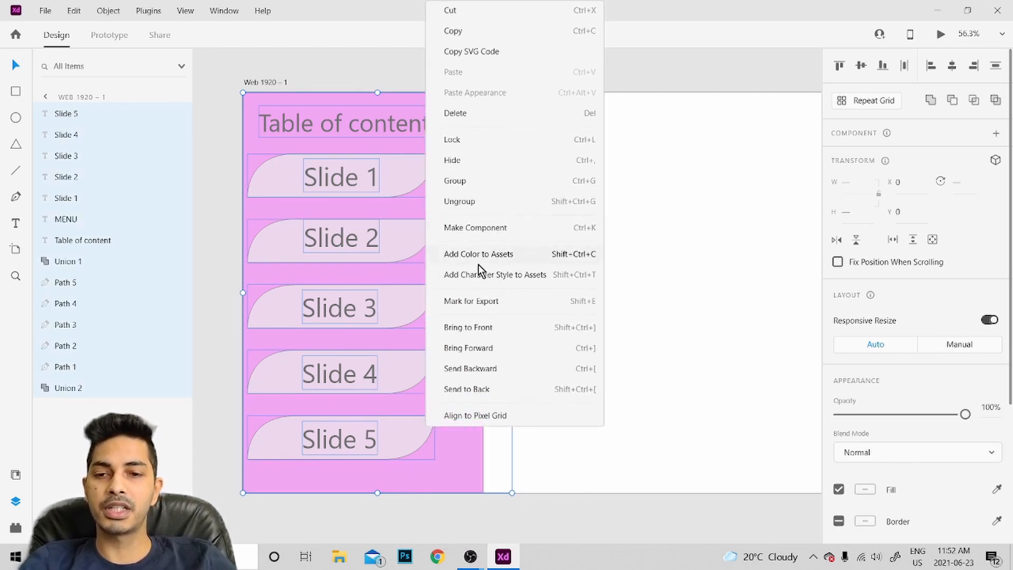
click(519, 232)
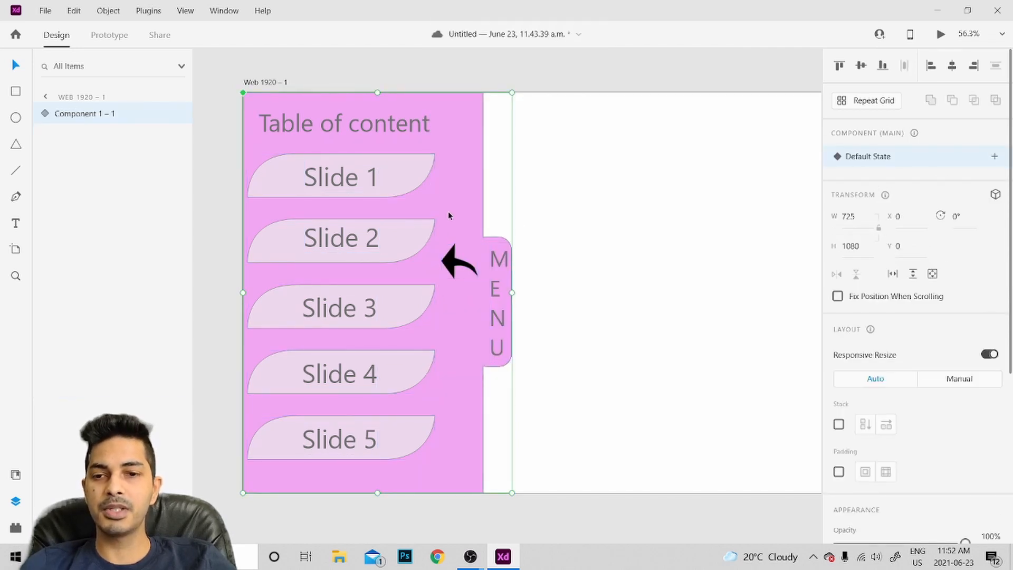
Export the selected menu component to the Desktop as a PNG for Design at 1x
click(42, 12)
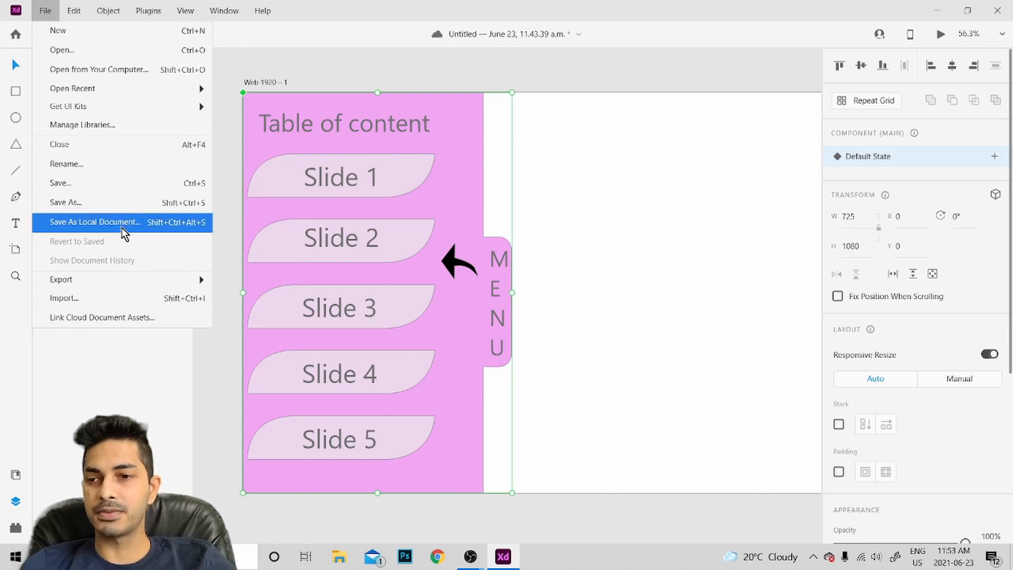
mouse_move(130, 283)
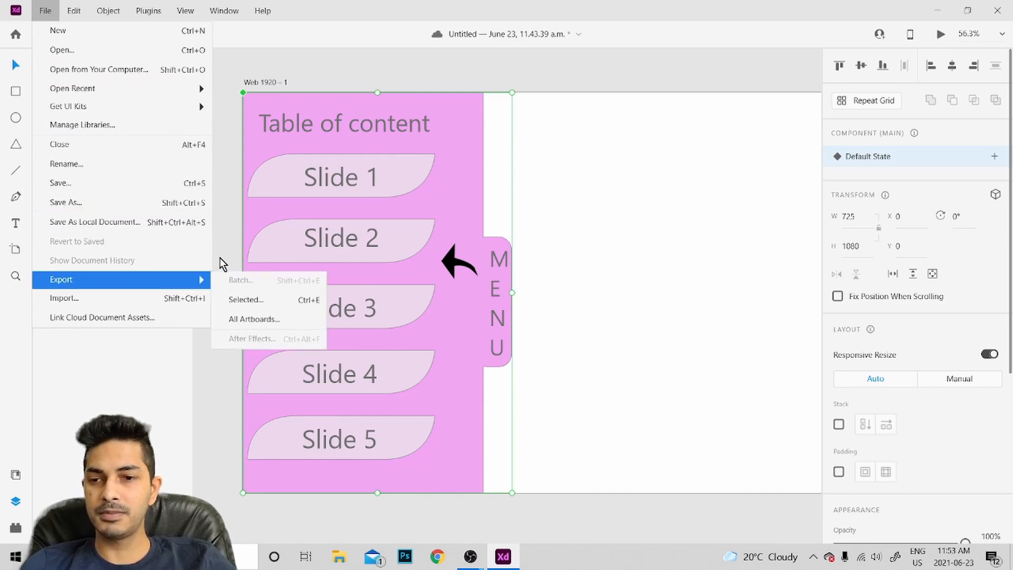
click(255, 299)
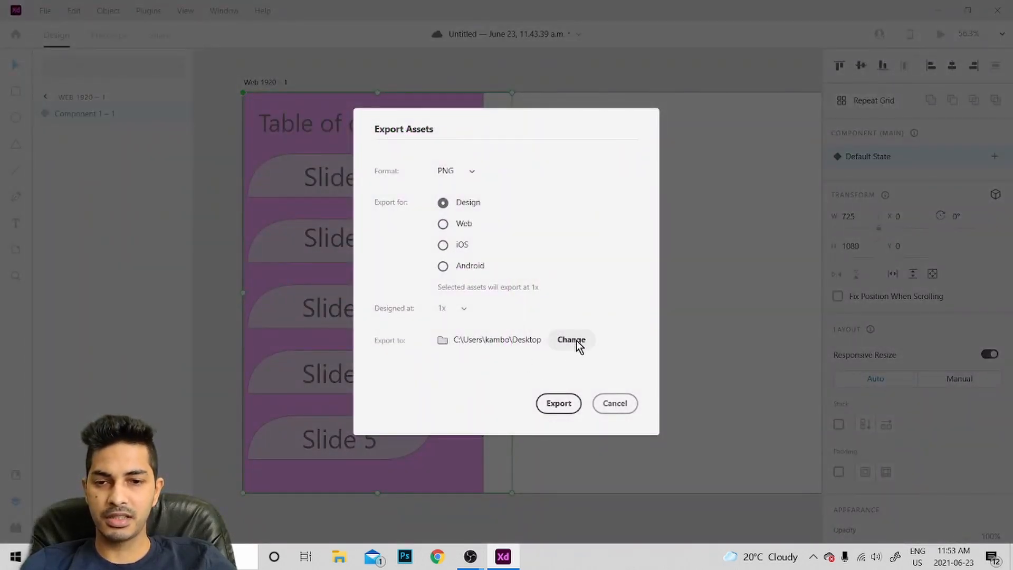
click(563, 404)
click(565, 312)
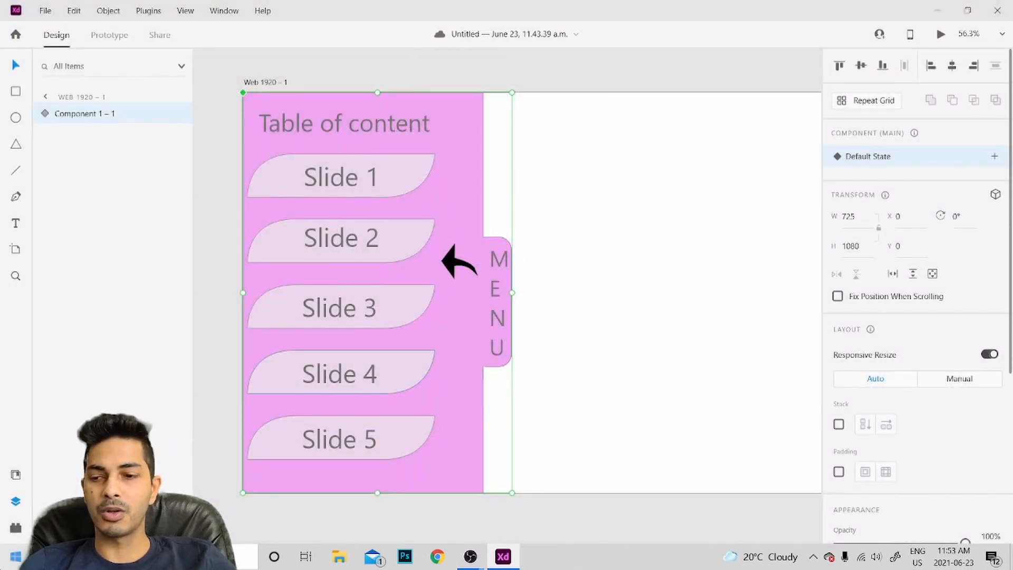
Switch to PowerPoint, starting from a blank presentation, and delete the title and subtitle placeholders from its first slide
key(super)
text(power)
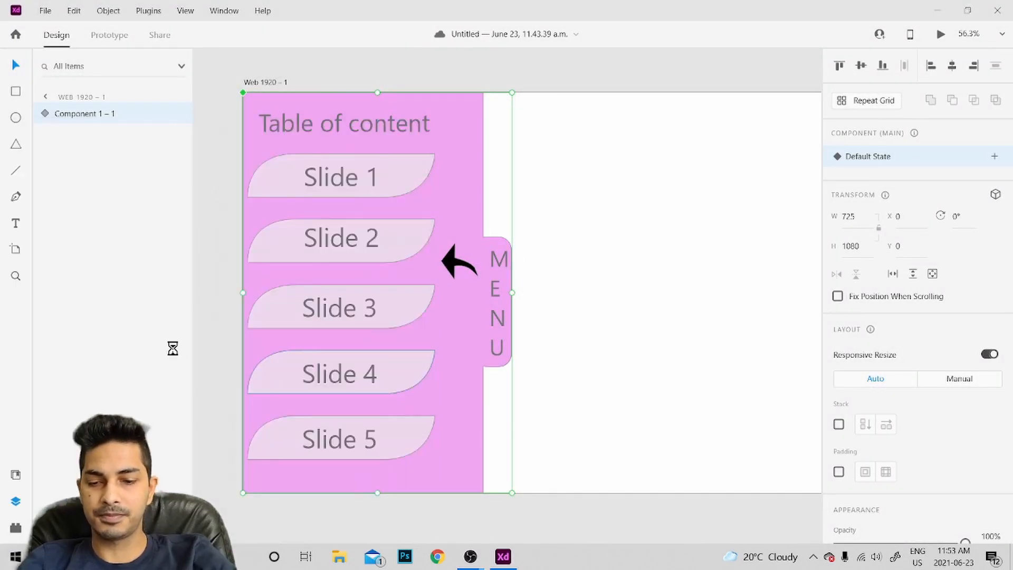
click(100, 214)
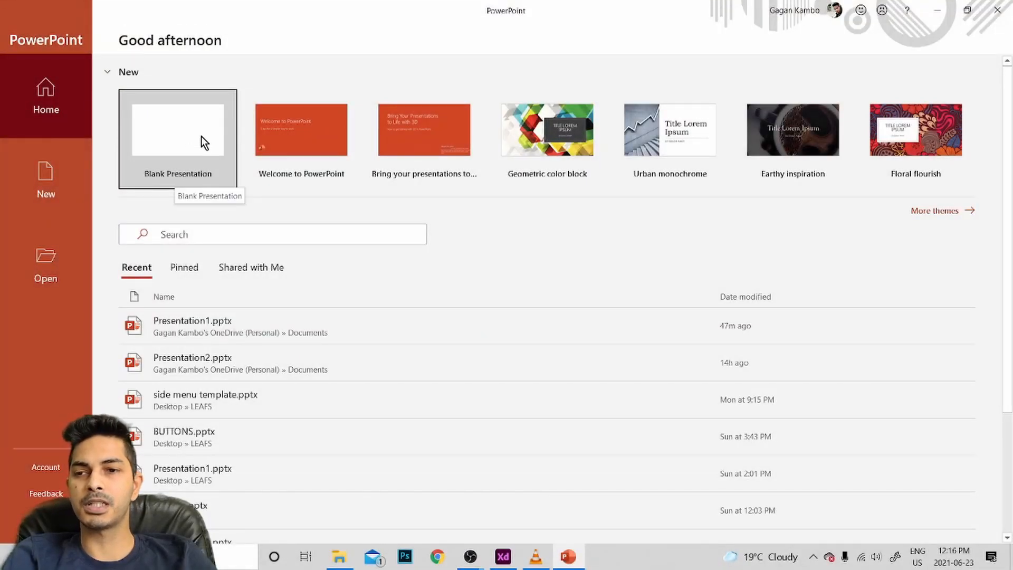
click(178, 154)
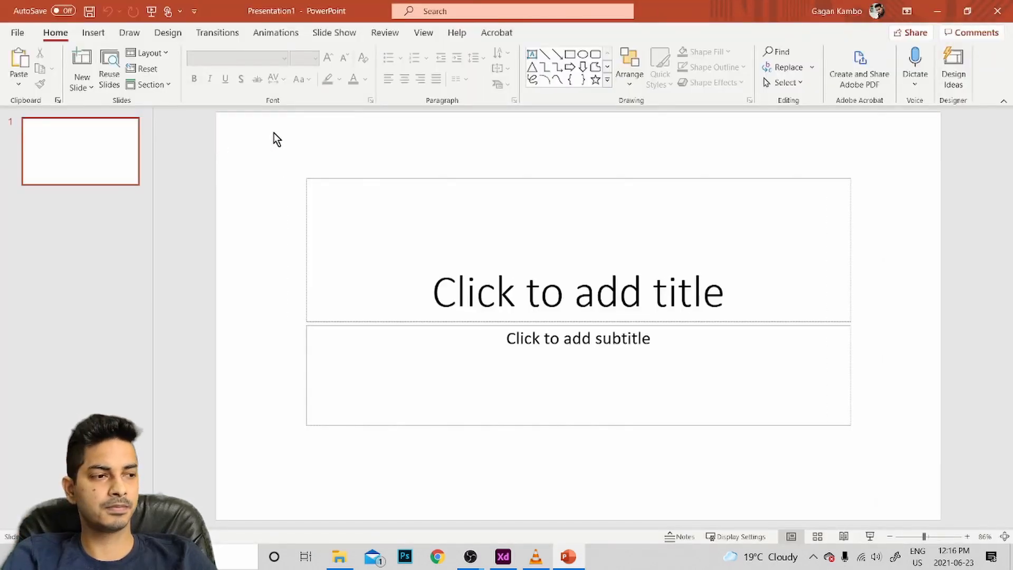
key(ctrl+a)
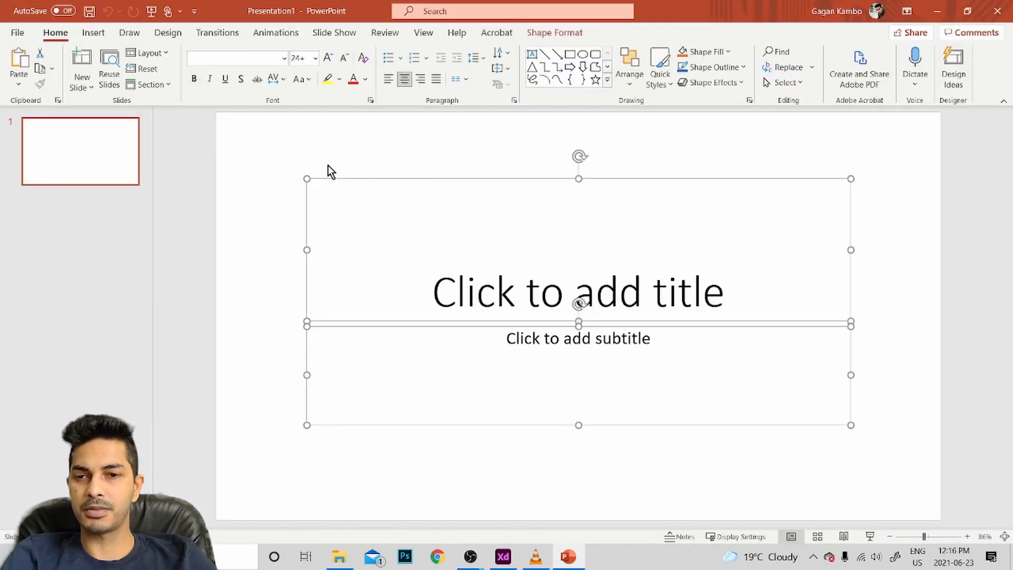
key(Delete)
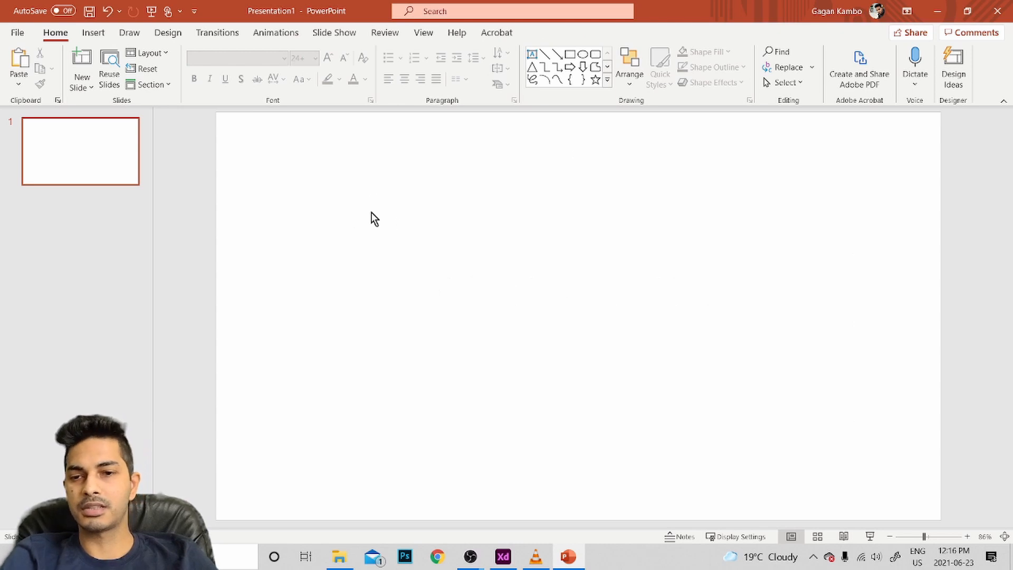
Bring the exported menu image "Component 1 – 1.png" from the Desktop folder onto the blank PowerPoint slide and dismiss the design suggestions
click(339, 556)
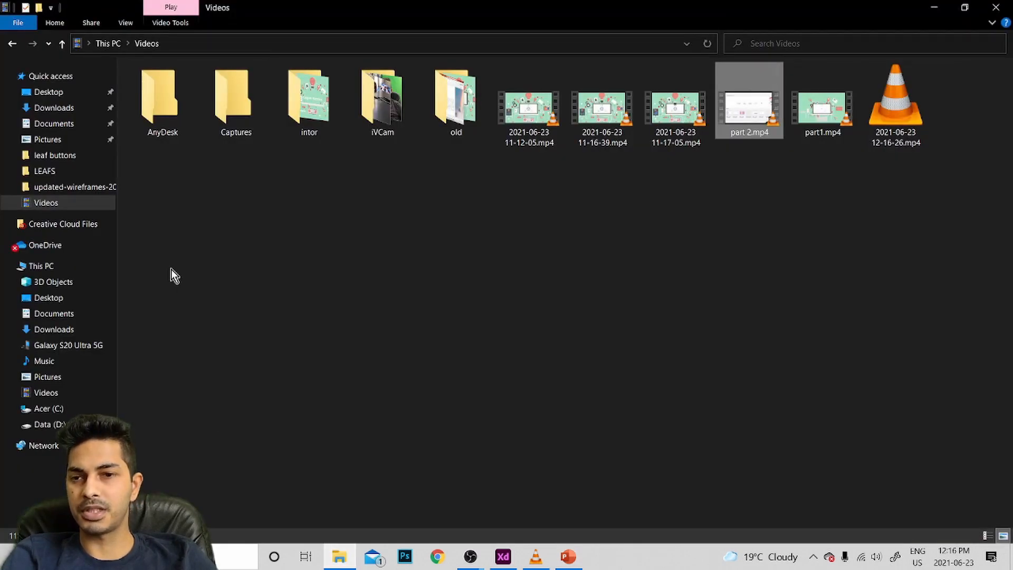
click(48, 92)
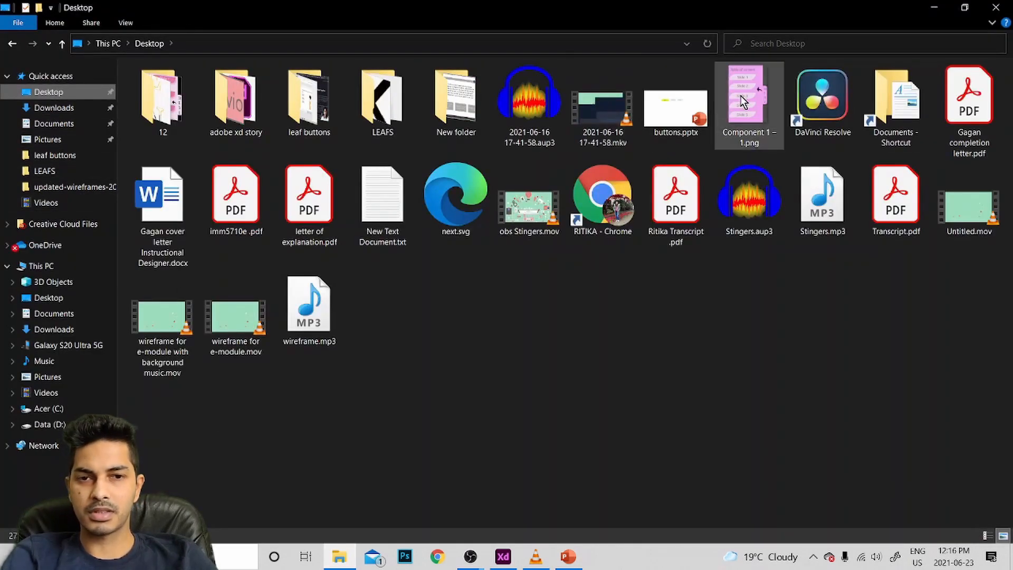
drag(748, 100, 536, 287)
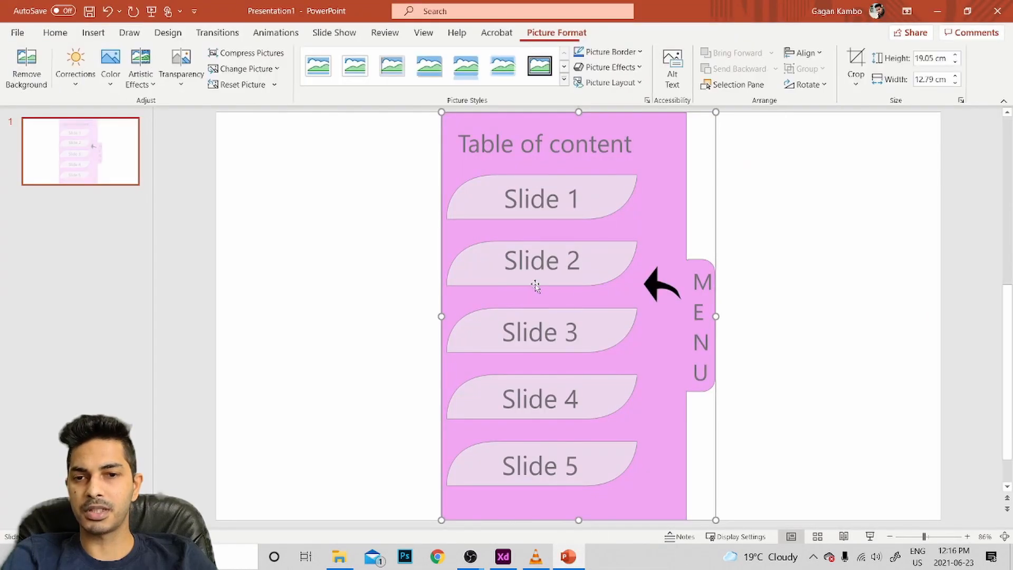
click(970, 120)
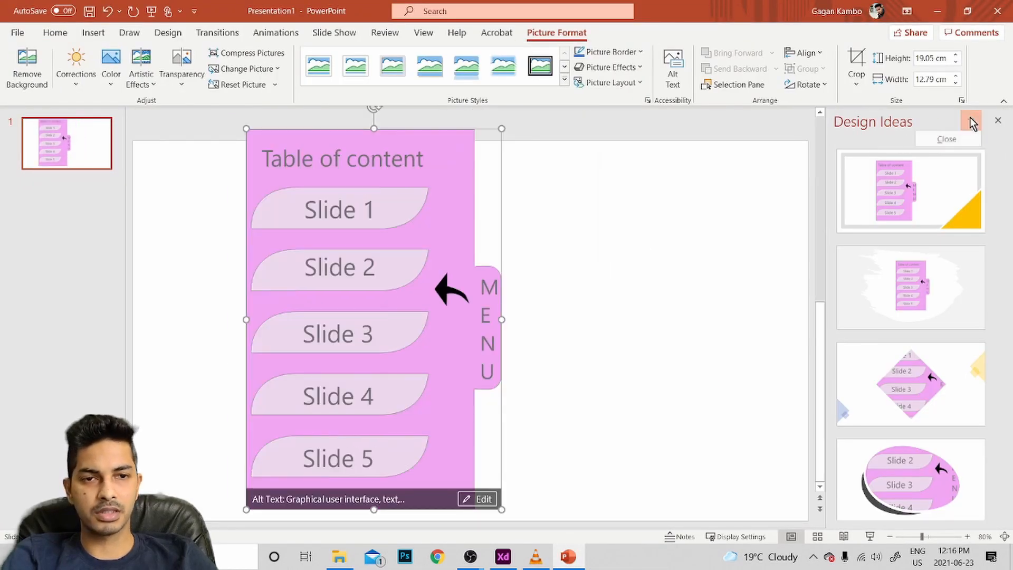
click(946, 139)
Move the menu picture past the slide's left edge so that only its MENU tab remains on the slide
drag(479, 295, 207, 311)
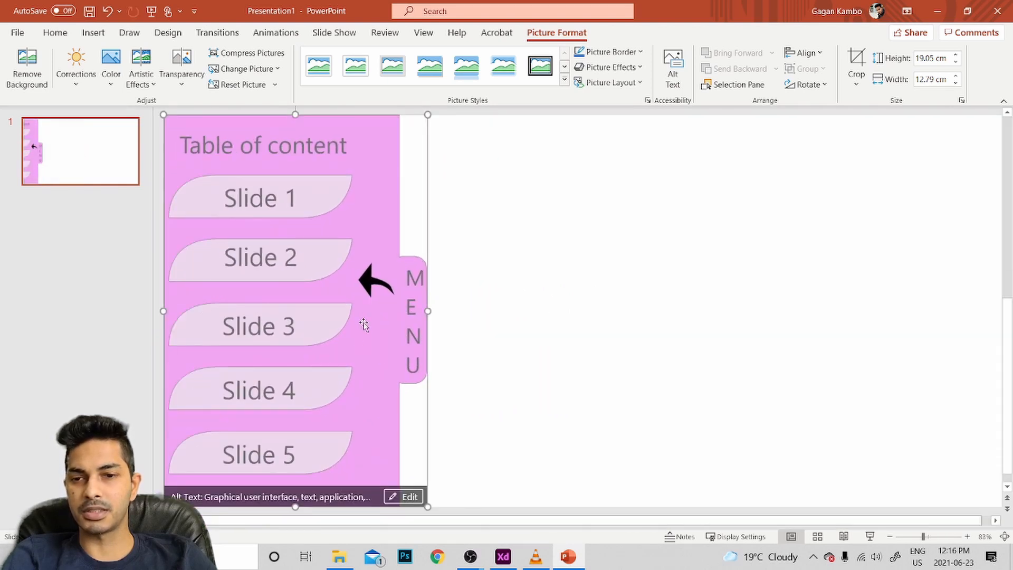
drag(352, 352, 259, 349)
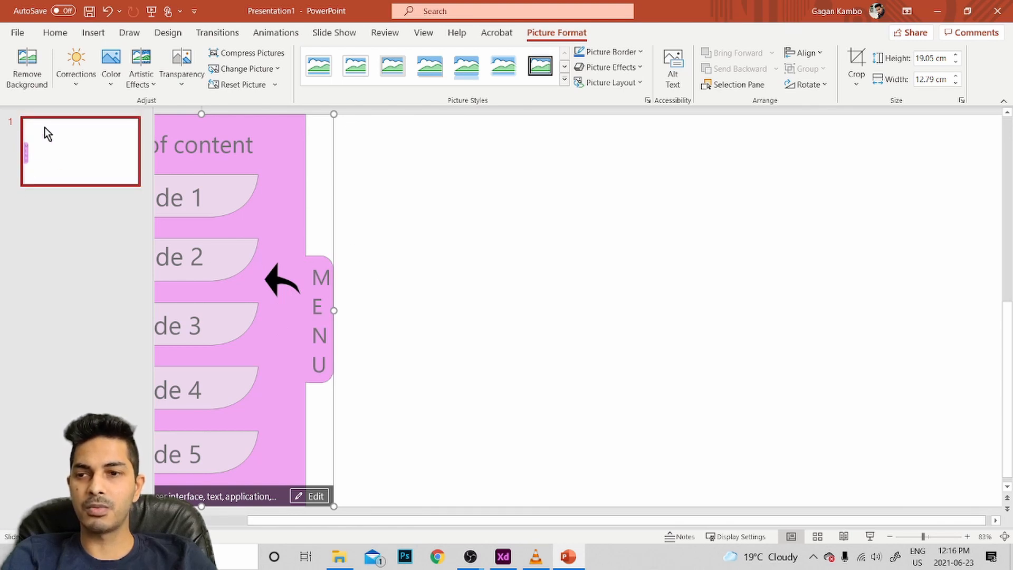
click(492, 169)
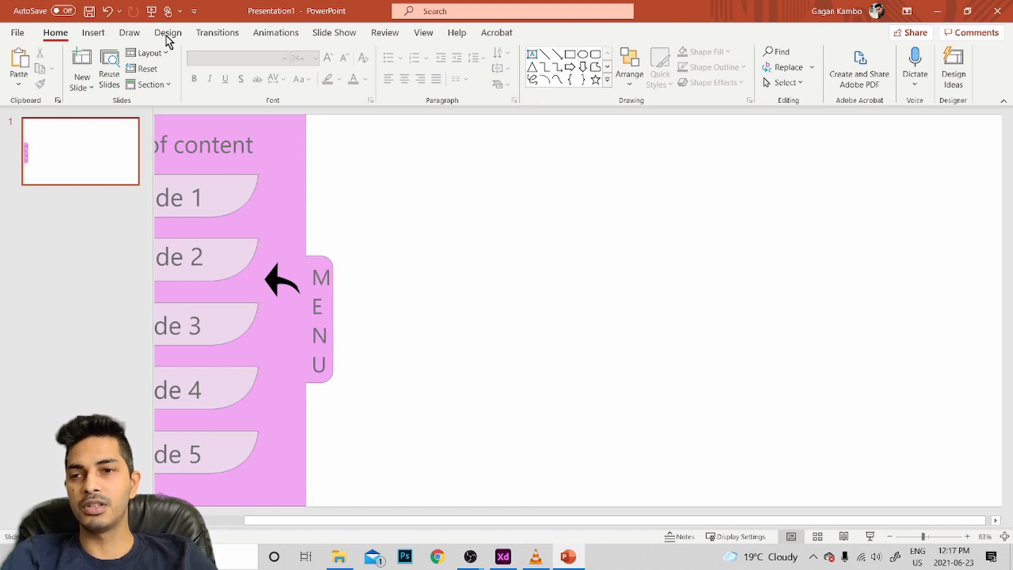
Draw a rectangle about 6.16 cm high and 1.36 cm wide covering the MENU tab, keeping the menu picture in place
click(91, 36)
click(127, 77)
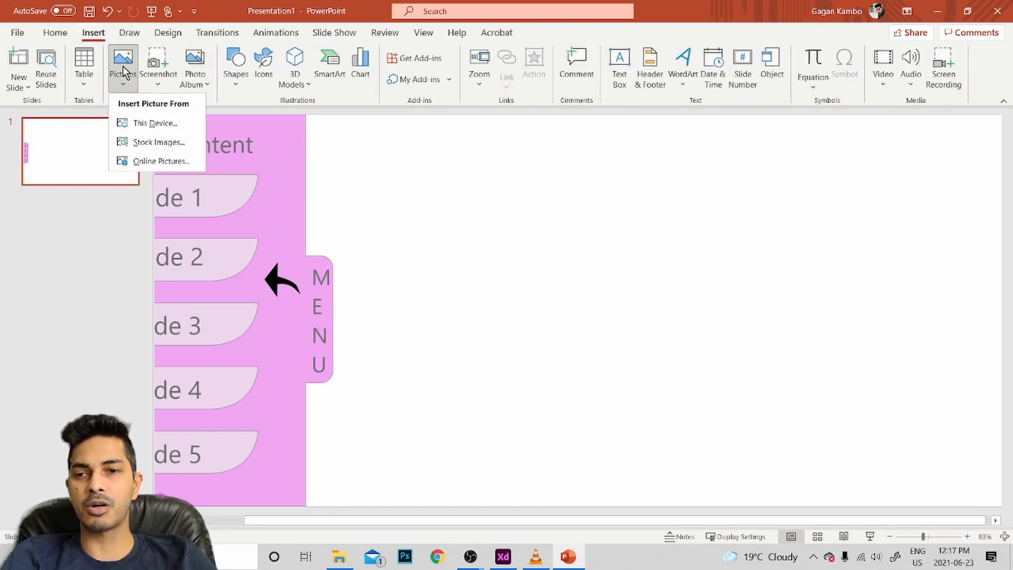
click(239, 57)
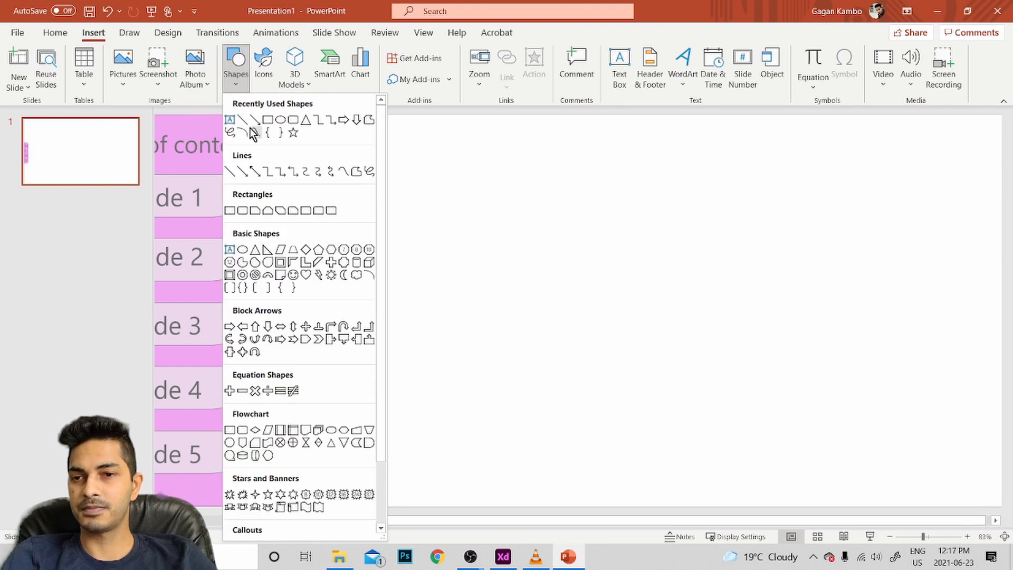
click(267, 121)
drag(306, 253, 329, 384)
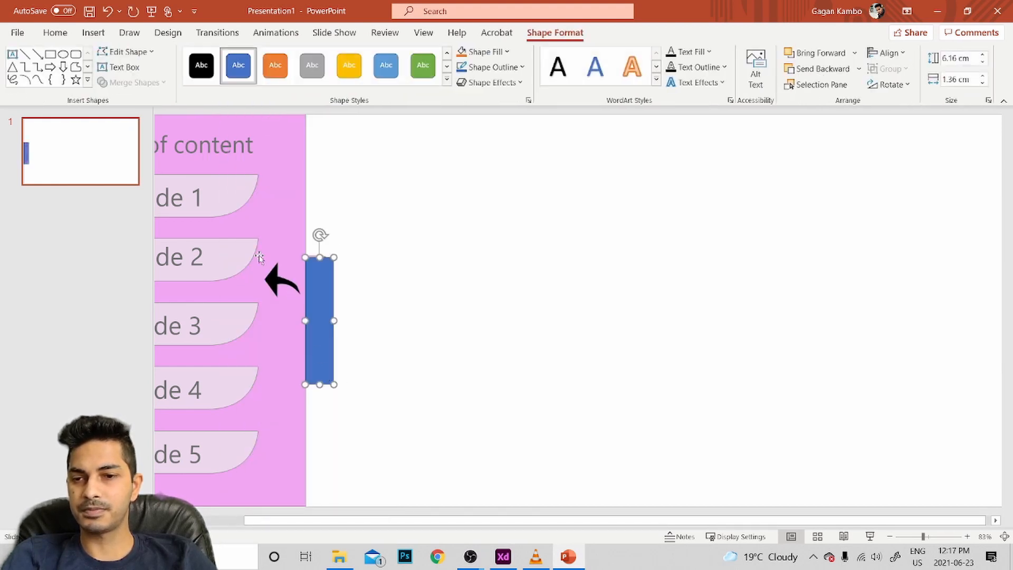
drag(249, 254, 274, 264)
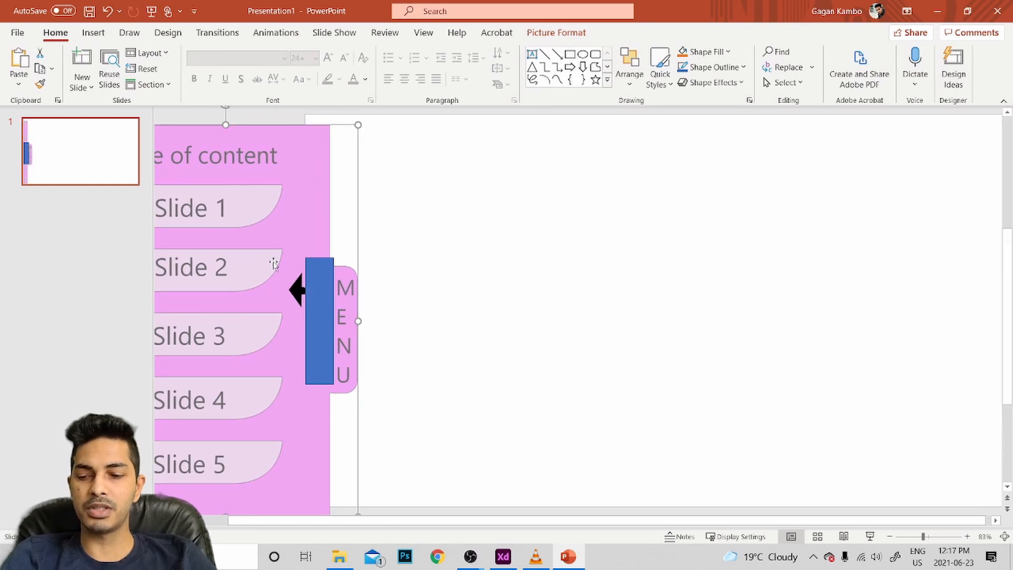
key(ctrl+z)
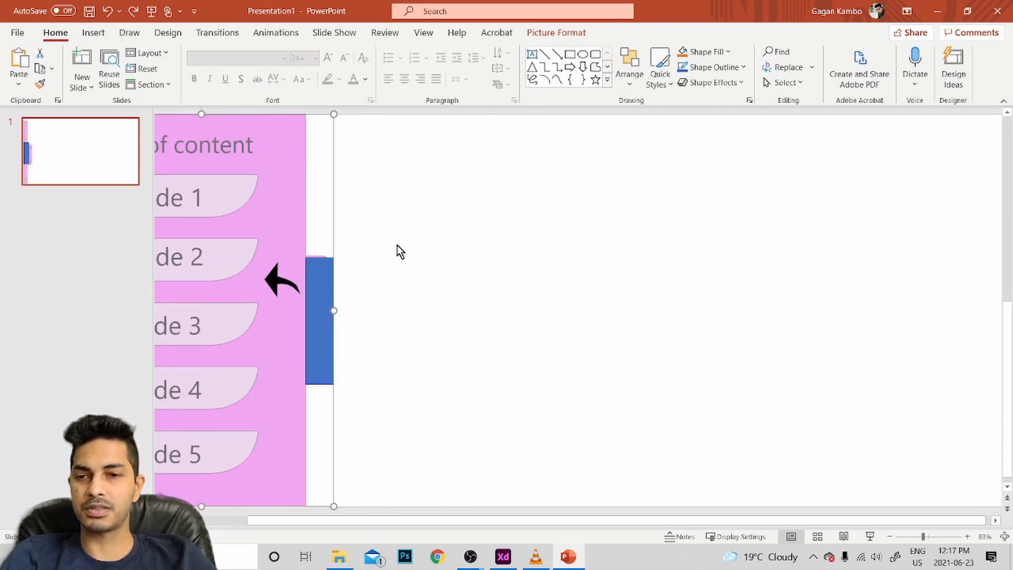
Draw a rectangle about 2.34 cm high and 2.26 cm wide covering the back arrow beside the MENU tab
click(94, 33)
click(235, 65)
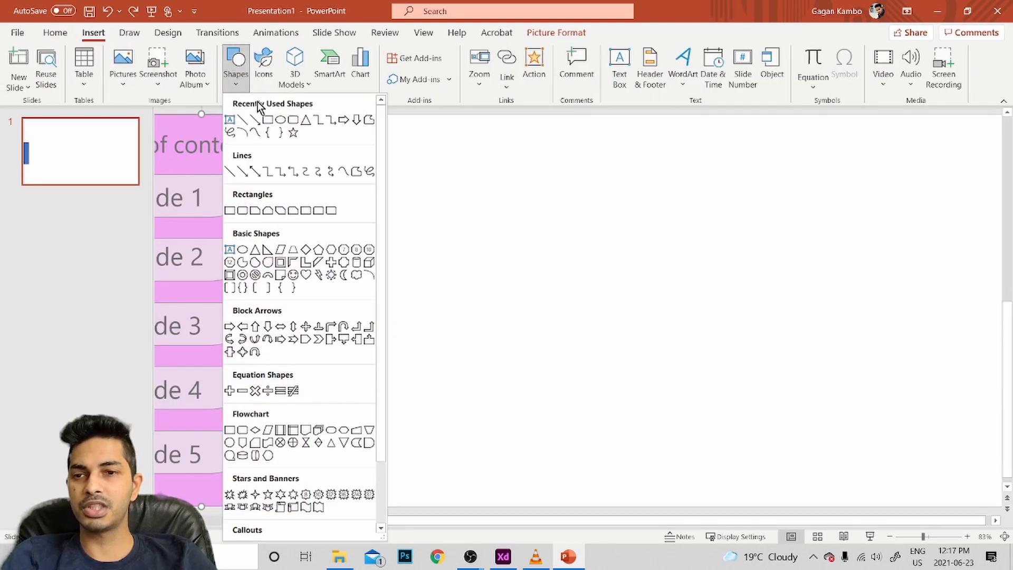
click(263, 127)
drag(262, 261, 306, 306)
Start adding another rectangle to the table-of-contents menu picture
drag(319, 524, 240, 525)
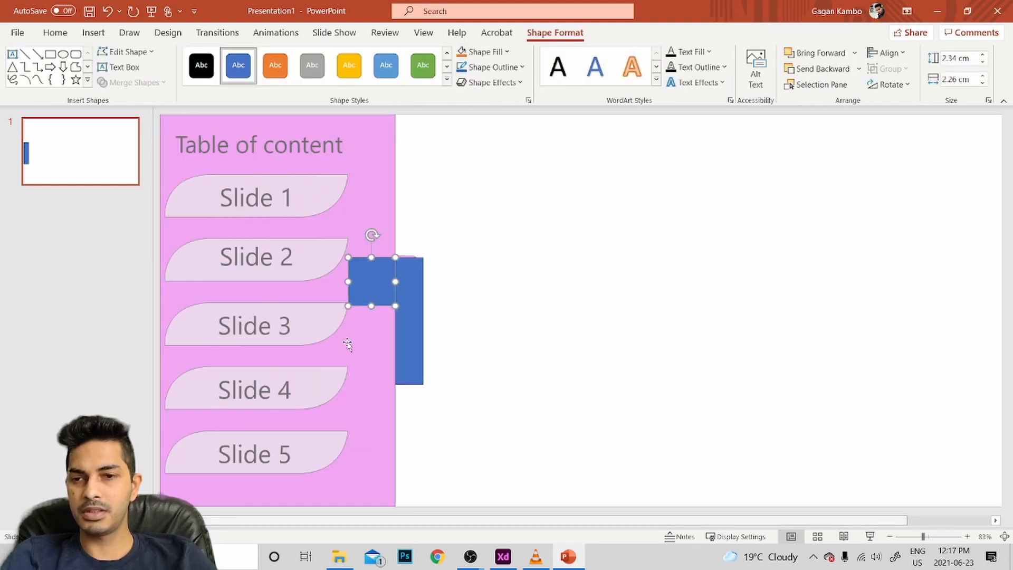
click(92, 33)
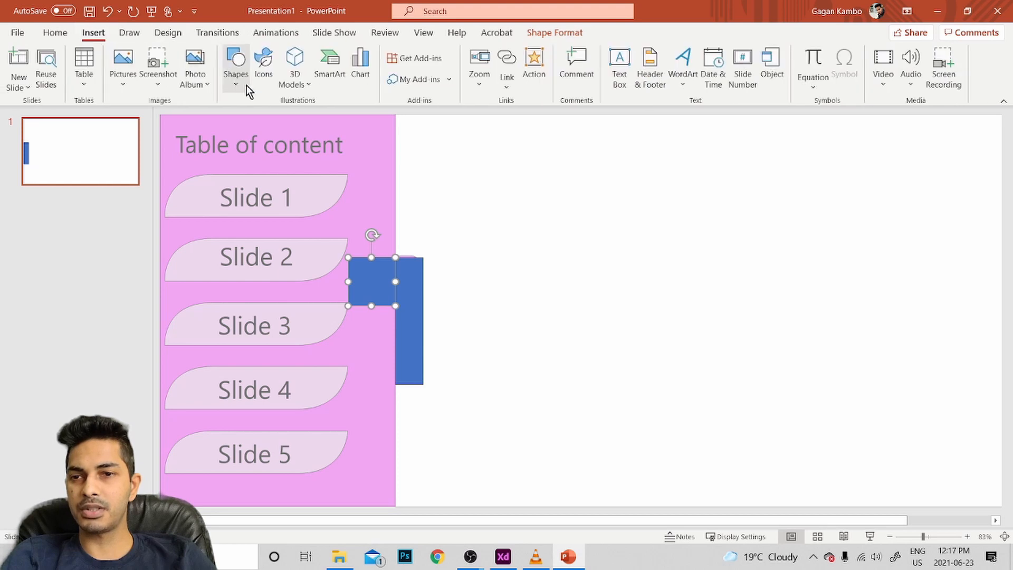
click(236, 79)
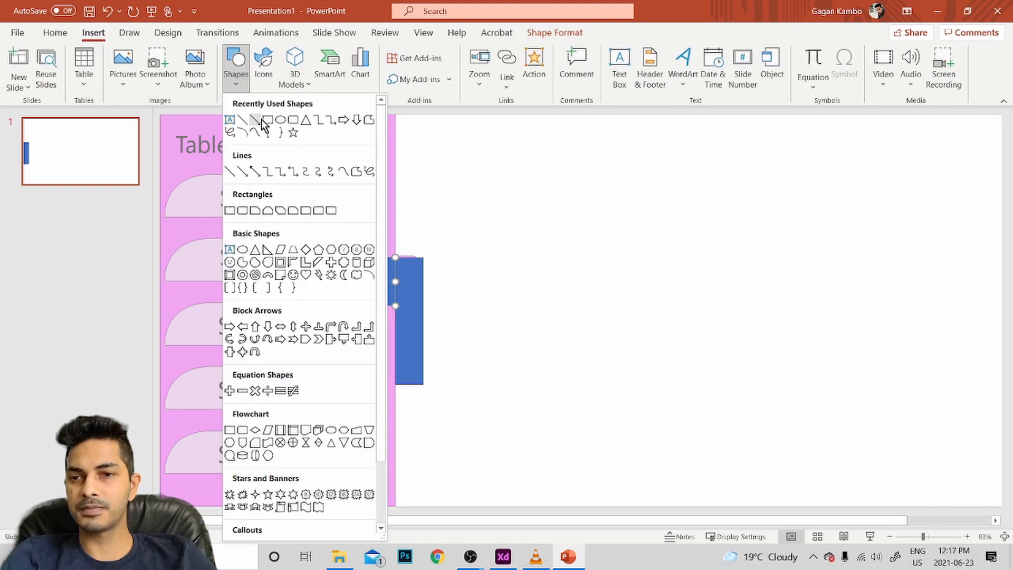